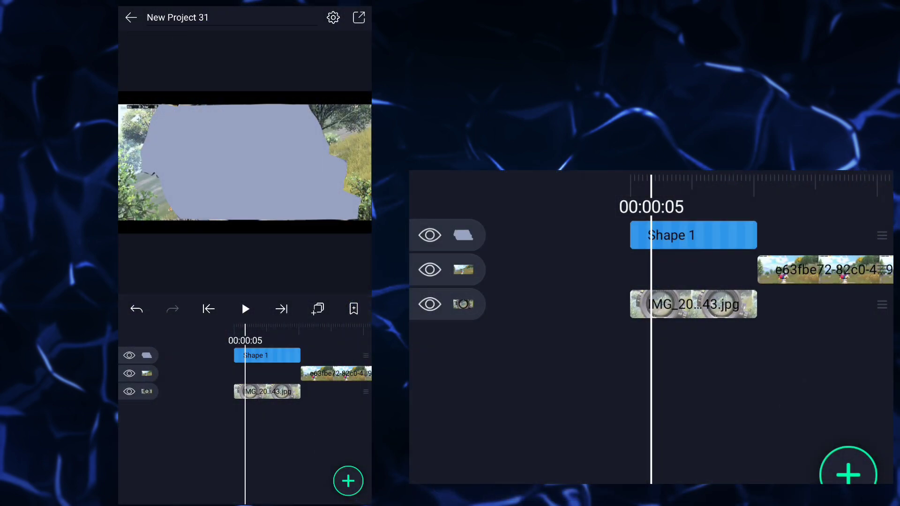
# Duplicate the scope image and group it with Shape 1 as a mask
pyautogui.click(277, 392)
pyautogui.click(318, 309)
pyautogui.click(295, 415)
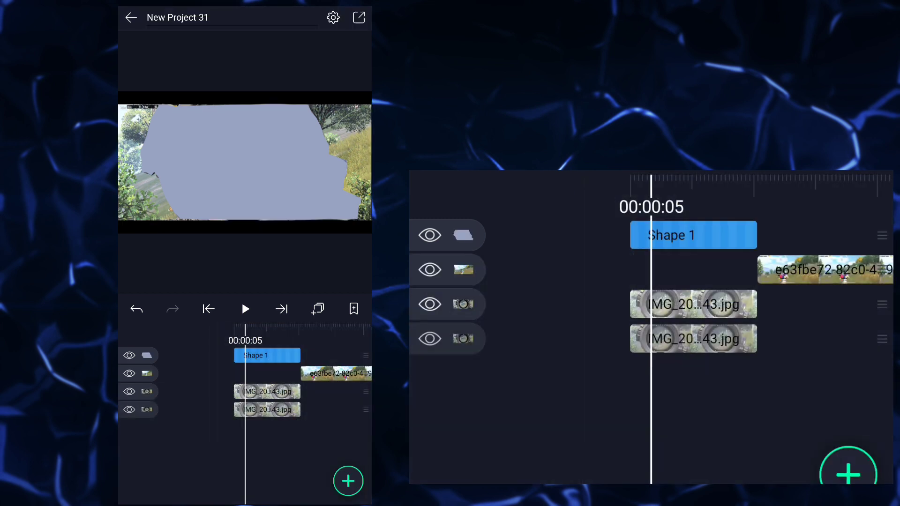
pyautogui.click(131, 355)
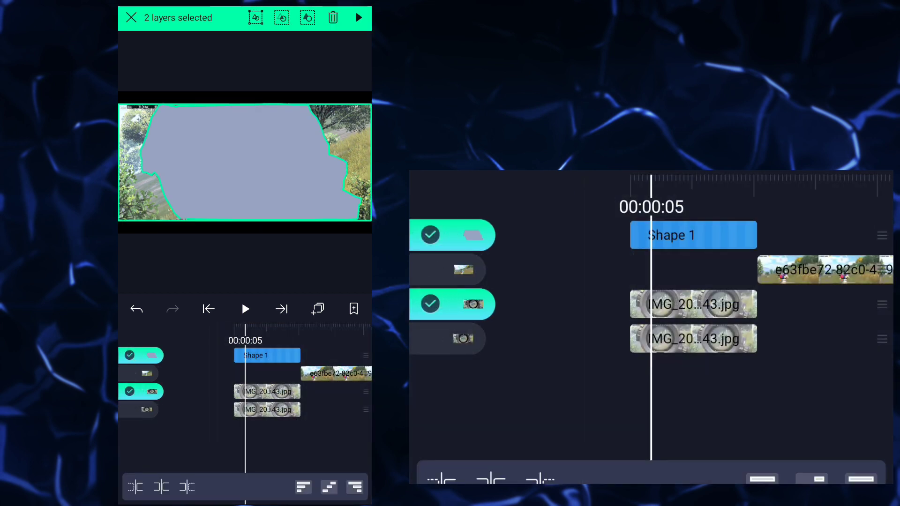
pyautogui.click(281, 17)
# Duplicate the mask group twice to make three copies, then return to the clip start
pyautogui.click(277, 356)
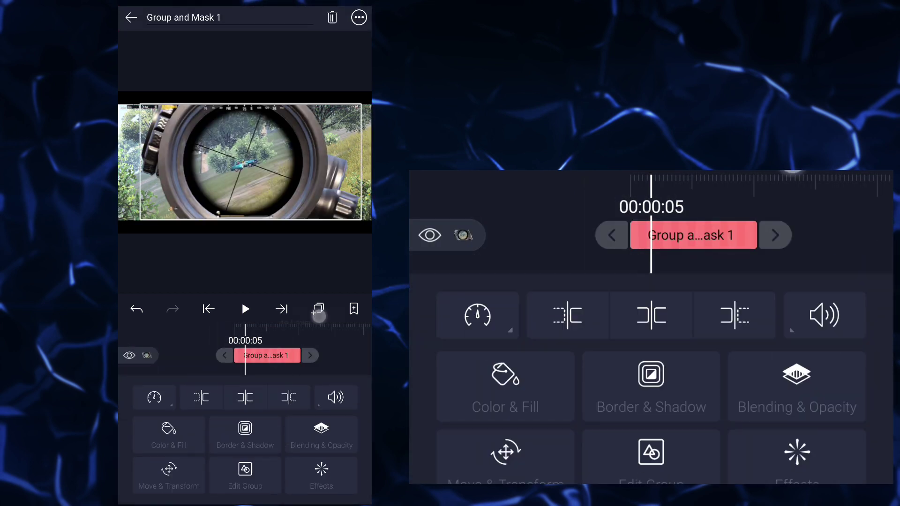
pyautogui.click(319, 308)
pyautogui.click(293, 416)
pyautogui.click(274, 356)
pyautogui.click(318, 309)
pyautogui.click(182, 457)
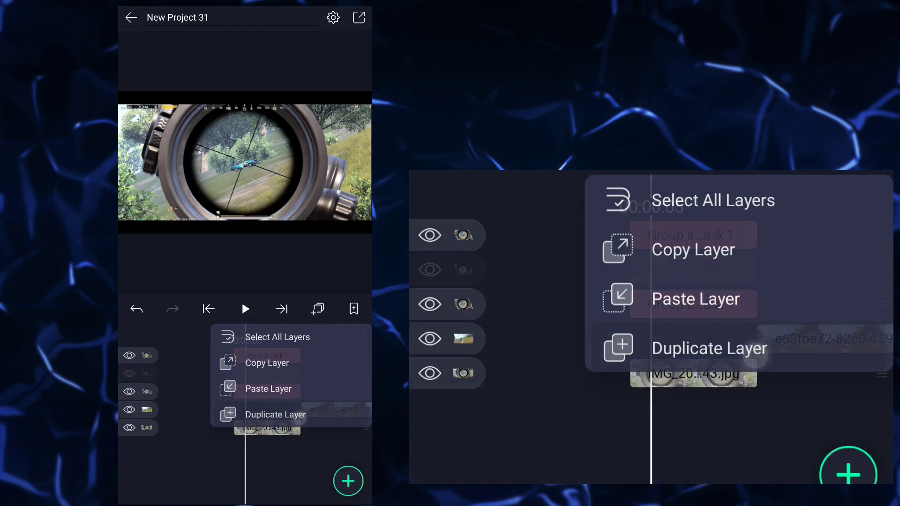
pyautogui.moveTo(286, 436)
pyautogui.mouseDown()
pyautogui.moveTo(251, 436)
pyautogui.moveTo(303, 435)
pyautogui.mouseUp()
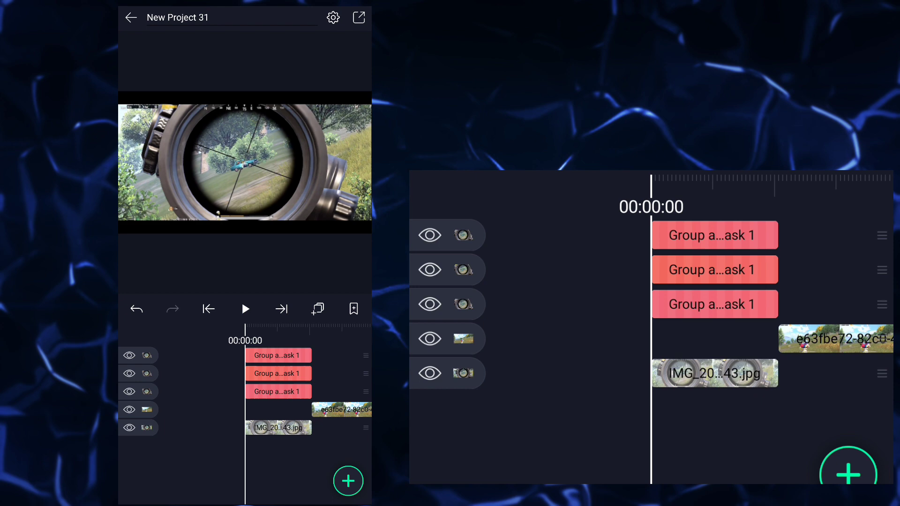
# Add a Circle shape and scale it to cover the scope lens
pyautogui.click(349, 481)
pyautogui.click(141, 399)
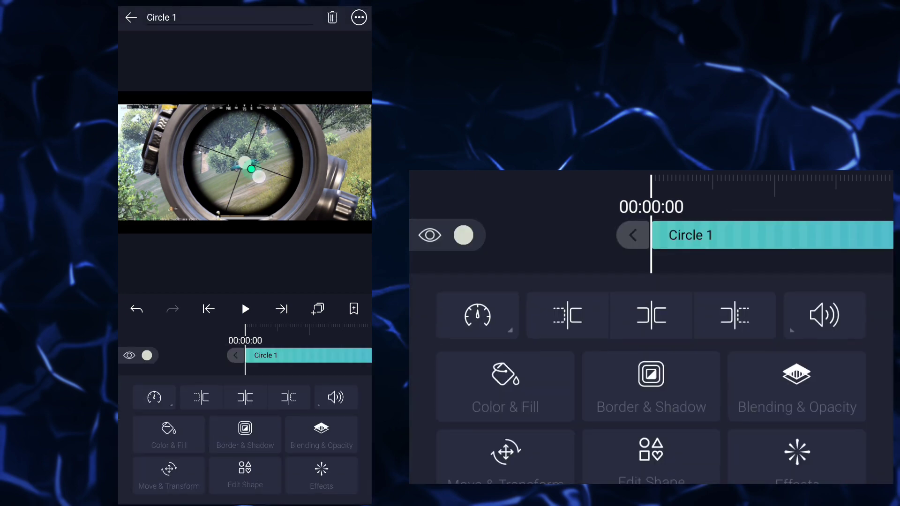
pyautogui.click(168, 475)
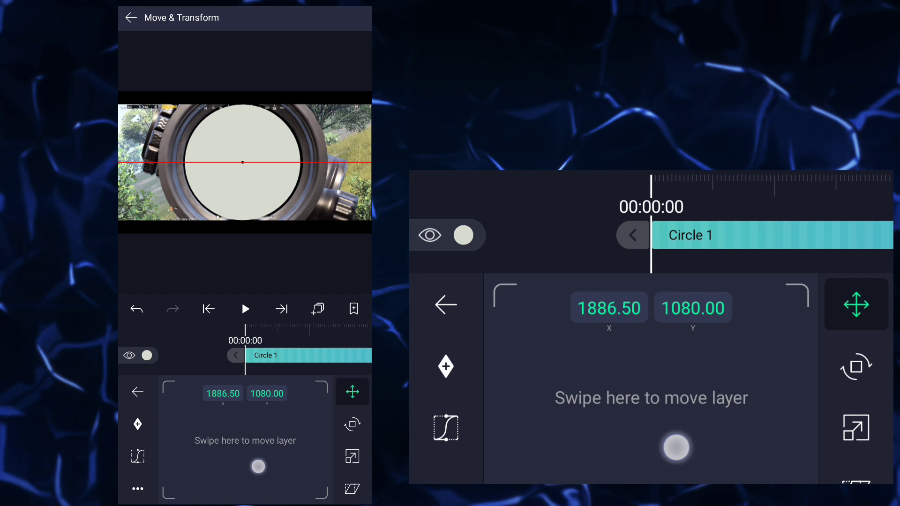
pyautogui.click(138, 392)
pyautogui.moveTo(253, 446); pyautogui.dragTo(233, 446)
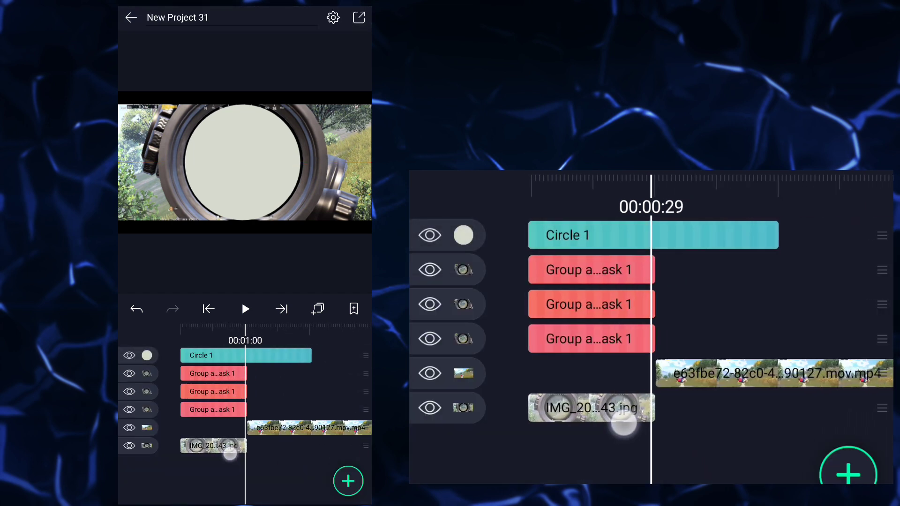
# Duplicate the scope image and group it with Circle 1 as a mask
pyautogui.click(282, 355)
pyautogui.click(336, 357)
pyautogui.click(253, 424)
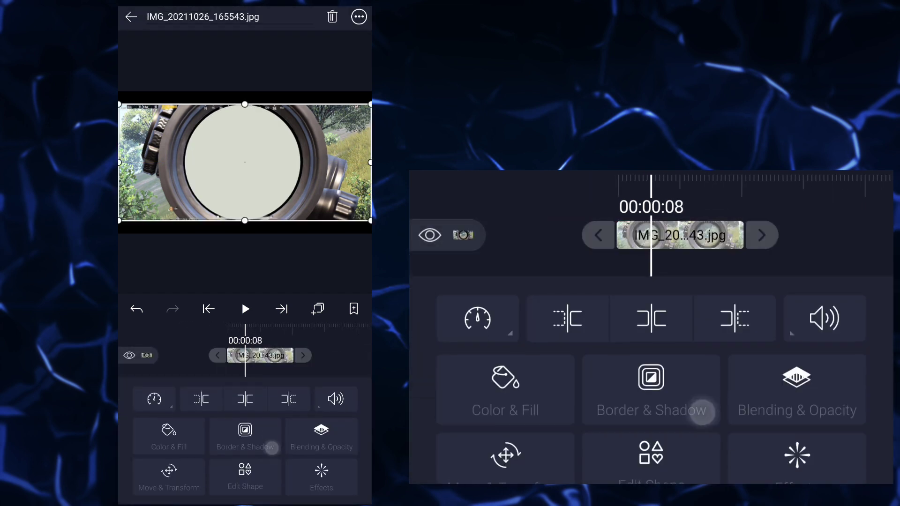
pyautogui.click(318, 309)
pyautogui.click(296, 420)
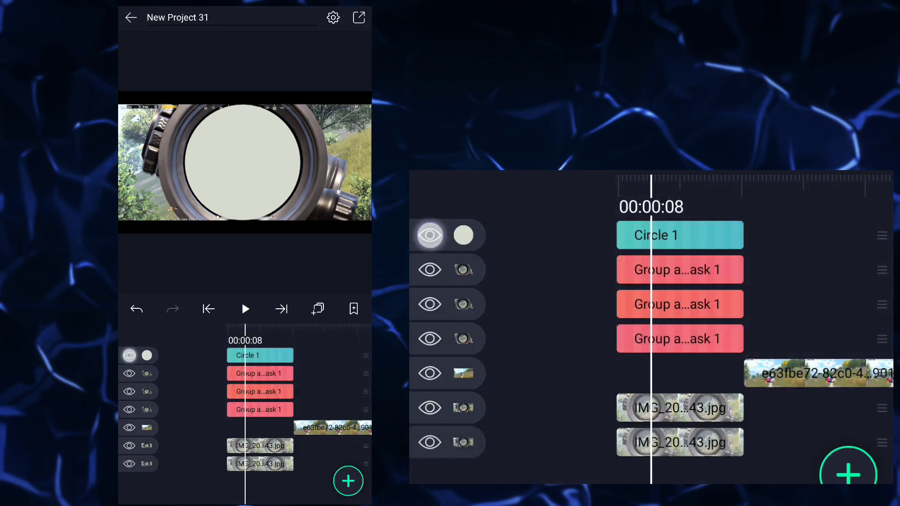
pyautogui.click(128, 355)
pyautogui.click(281, 18)
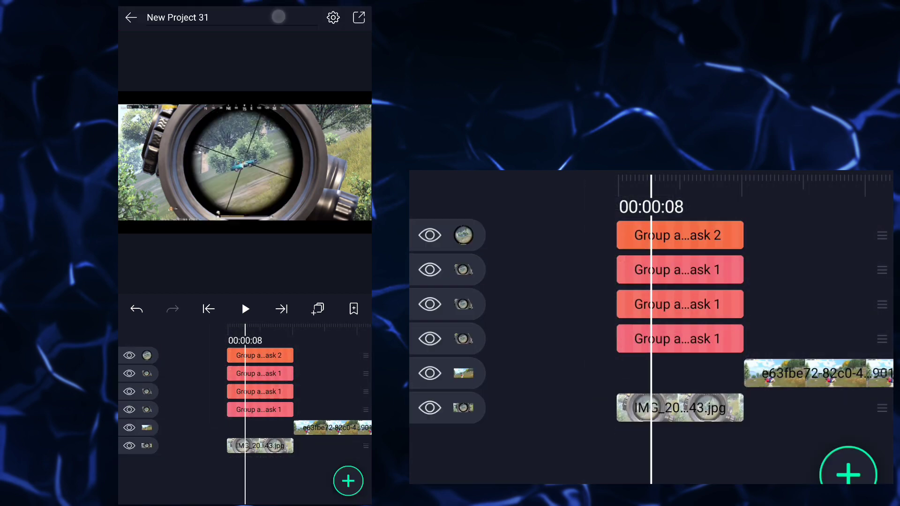
pyautogui.moveTo(279, 458)
pyautogui.mouseDown()
pyautogui.moveTo(328, 462)
pyautogui.moveTo(281, 472)
pyautogui.moveTo(340, 470)
pyautogui.mouseUp()
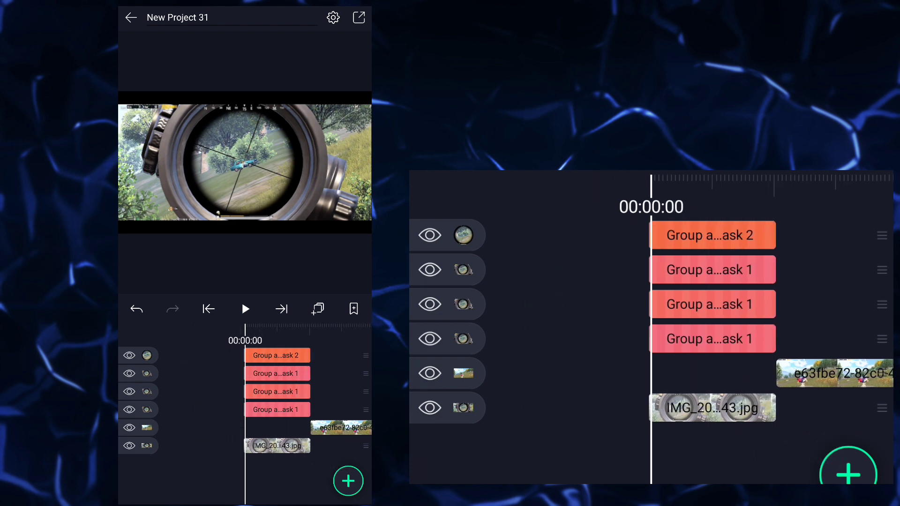
# Copy the effects of a group layer in the RAINBOW SCOPE EFFECT template
pyautogui.press('Escape')
pyautogui.click(245, 118)
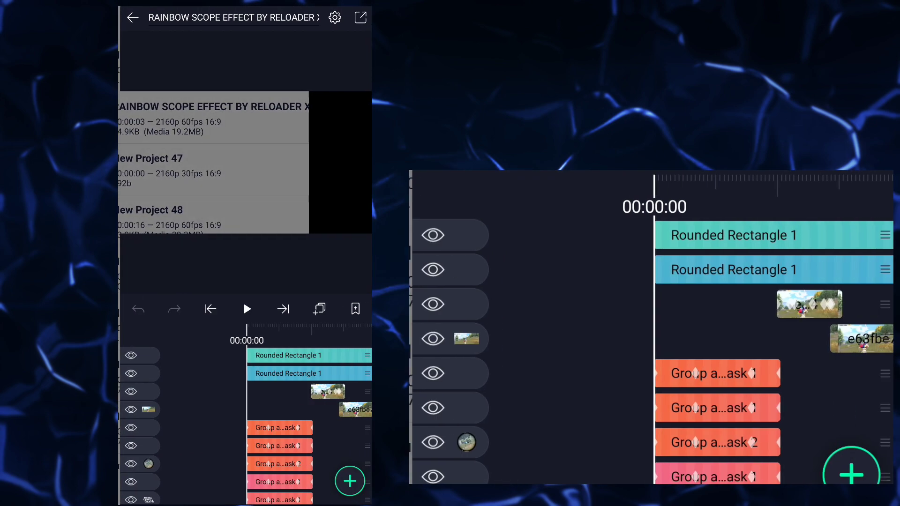
pyautogui.click(733, 341)
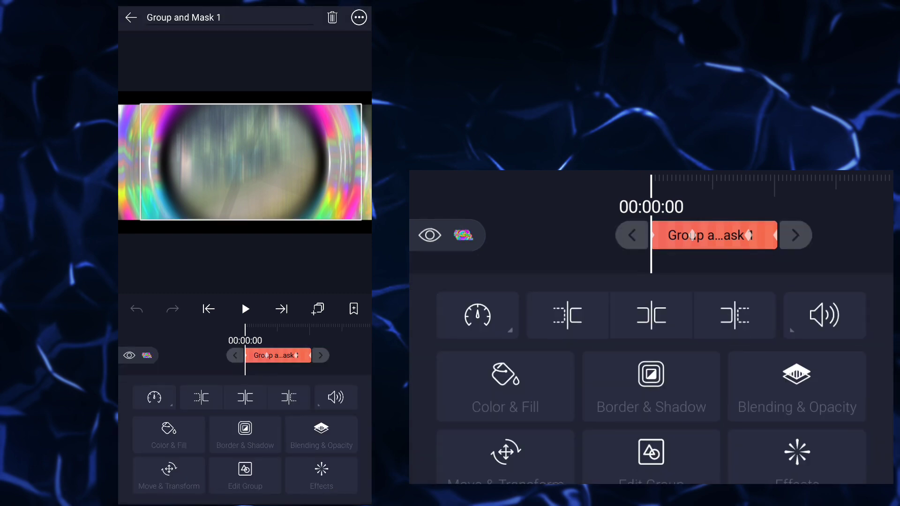
pyautogui.click(790, 471)
pyautogui.click(138, 488)
pyautogui.click(466, 389)
pyautogui.click(138, 392)
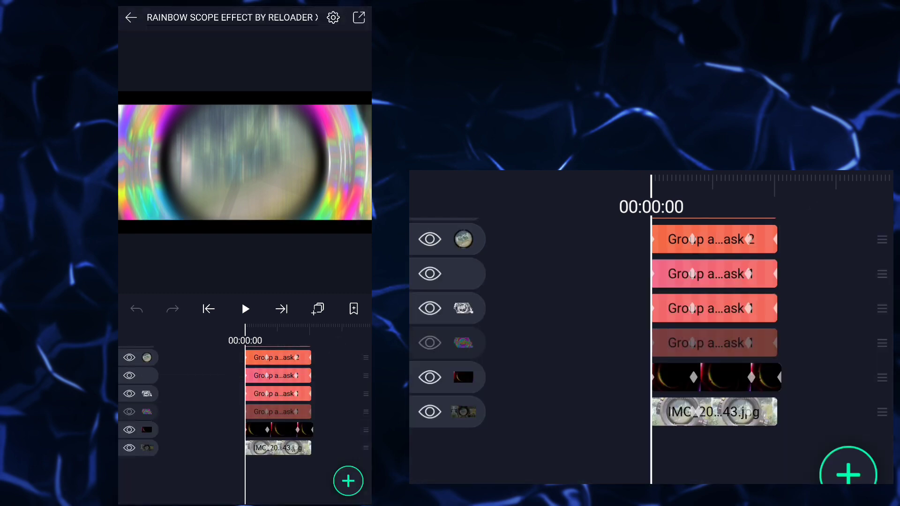
pyautogui.click(131, 17)
# Paste the copied rainbow effects onto a mask group in New Project 31
pyautogui.click(245, 66)
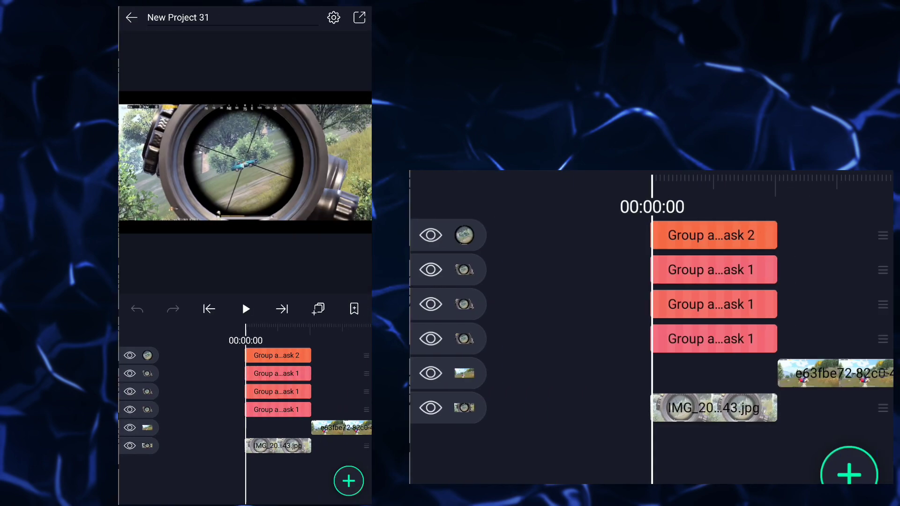
pyautogui.click(291, 410)
pyautogui.click(321, 491)
pyautogui.click(138, 489)
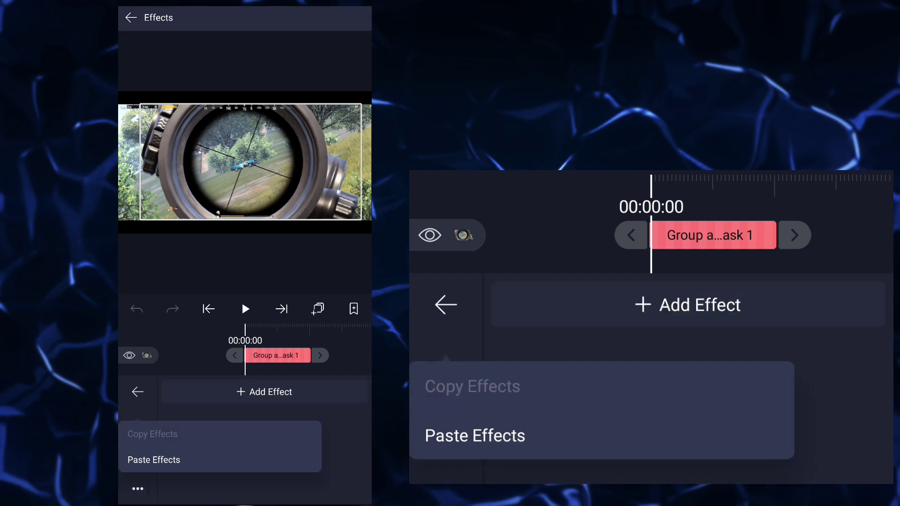
pyautogui.click(474, 434)
pyautogui.click(446, 305)
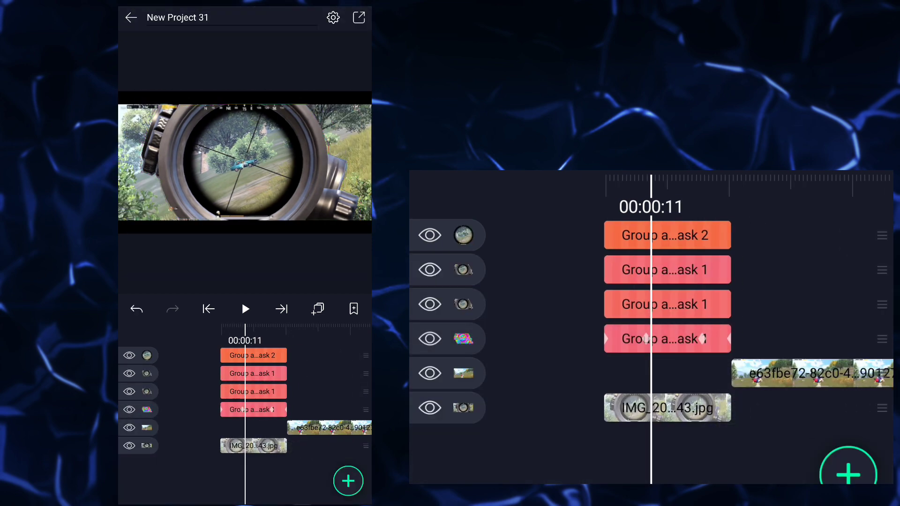
# Copy a second group layer's effects from the rainbow scope template
pyautogui.click(131, 17)
pyautogui.click(225, 106)
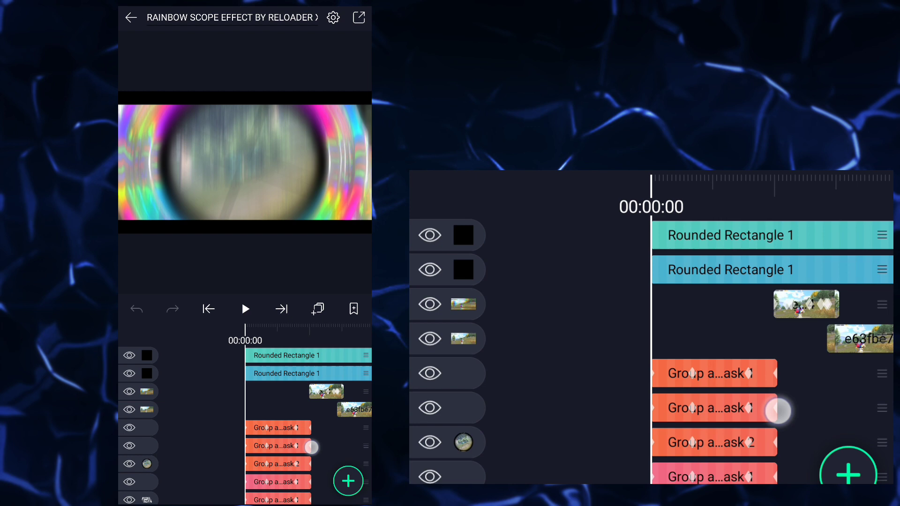
pyautogui.moveTo(311, 448); pyautogui.dragTo(311, 380)
pyautogui.click(746, 380)
pyautogui.click(138, 487)
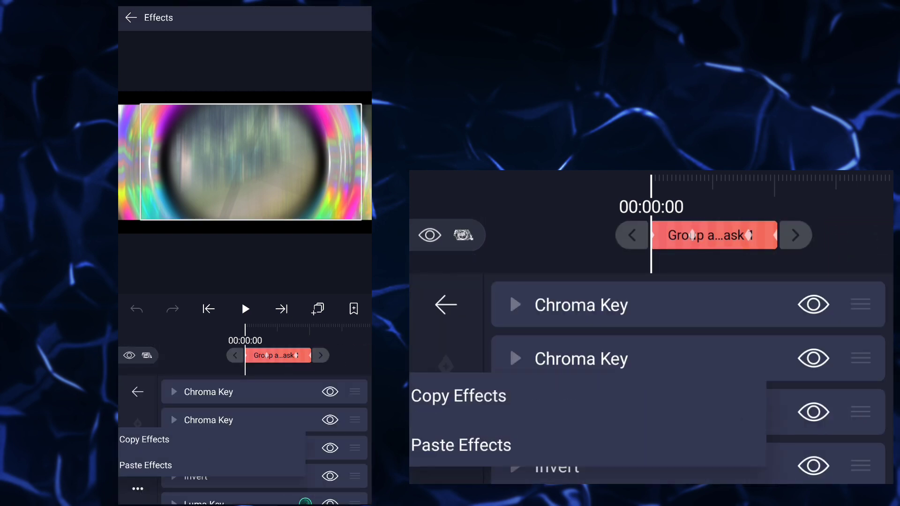
pyautogui.click(493, 384)
pyautogui.click(446, 304)
pyautogui.click(131, 17)
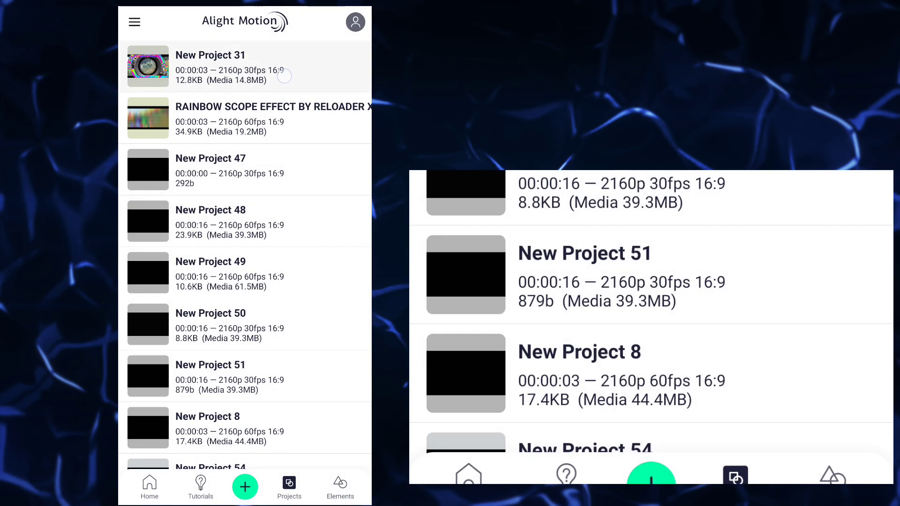
# Paste those effects onto another mask group in New Project 31
pyautogui.click(211, 57)
pyautogui.click(710, 304)
pyautogui.click(800, 482)
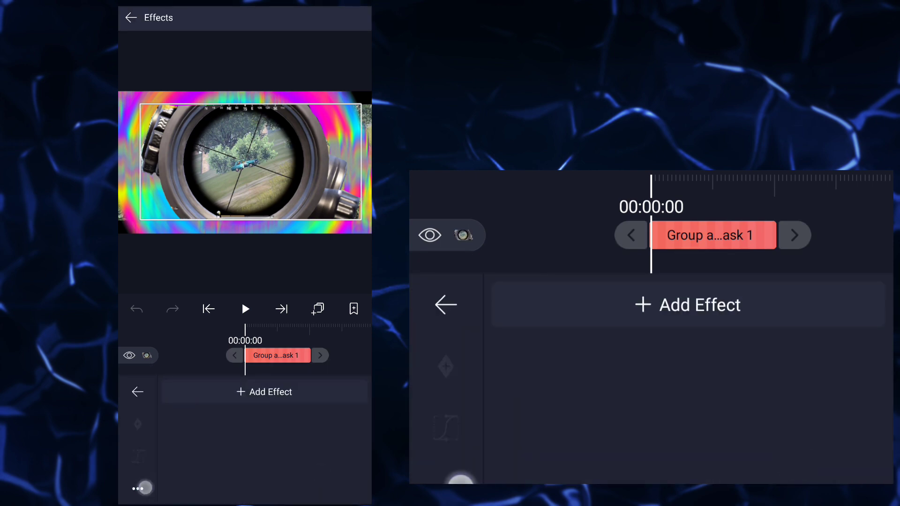
pyautogui.click(138, 487)
pyautogui.click(454, 424)
pyautogui.click(446, 304)
pyautogui.click(836, 233)
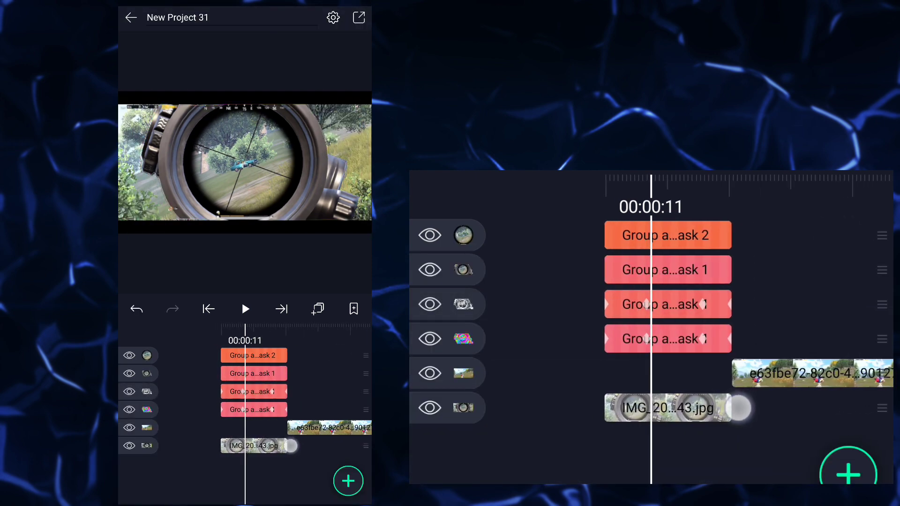
pyautogui.moveTo(804, 406); pyautogui.dragTo(753, 427)
# Copy a third group layer's effects from the rainbow scope template
pyautogui.click(131, 17)
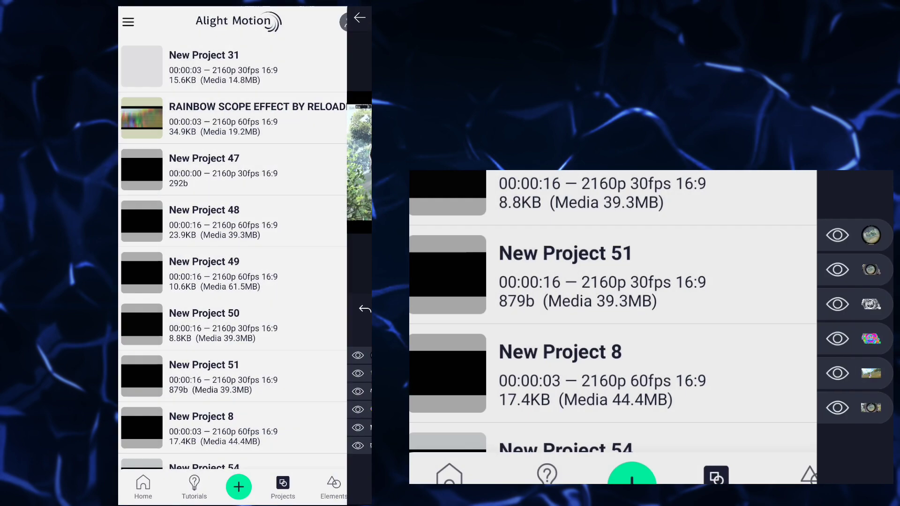
pyautogui.click(288, 119)
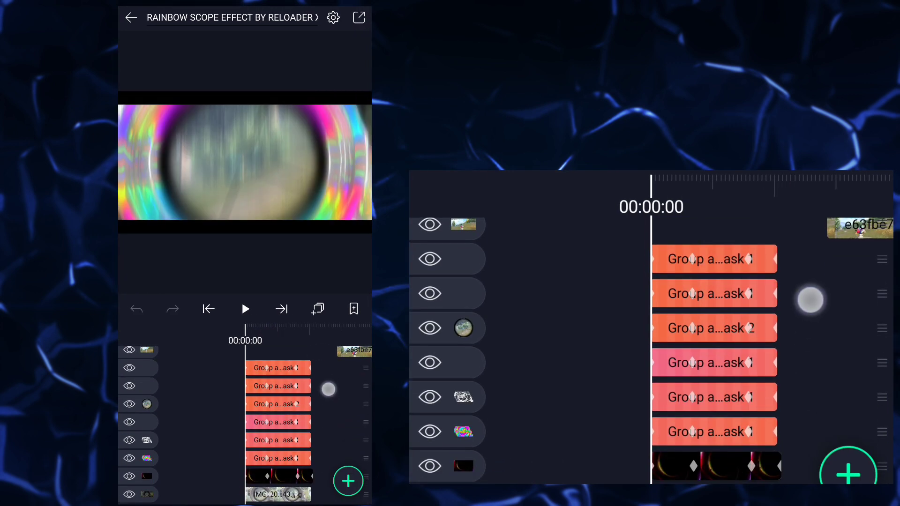
pyautogui.click(277, 422)
pyautogui.click(312, 483)
pyautogui.click(139, 486)
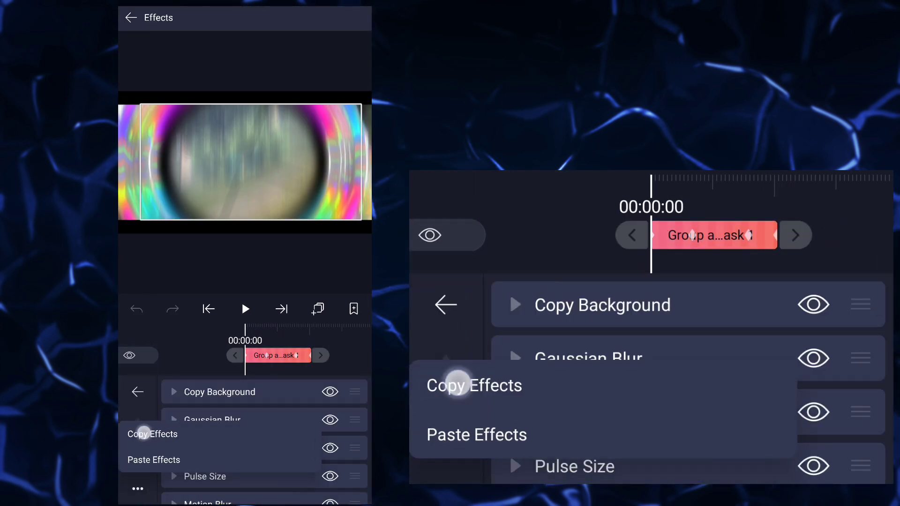
pyautogui.click(151, 433)
pyautogui.click(338, 351)
pyautogui.click(130, 17)
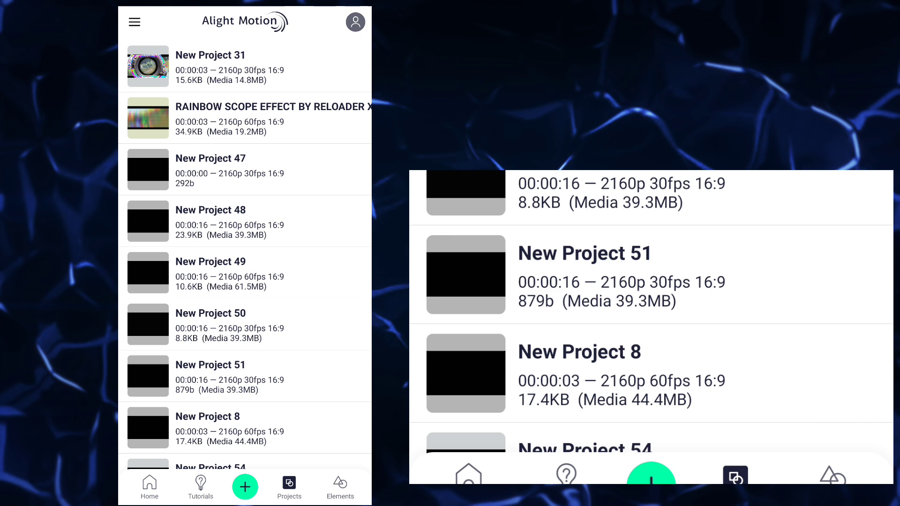
# Paste the third set of effects onto Group and Mask 1
pyautogui.click(218, 60)
pyautogui.click(278, 373)
pyautogui.click(316, 476)
pyautogui.click(138, 488)
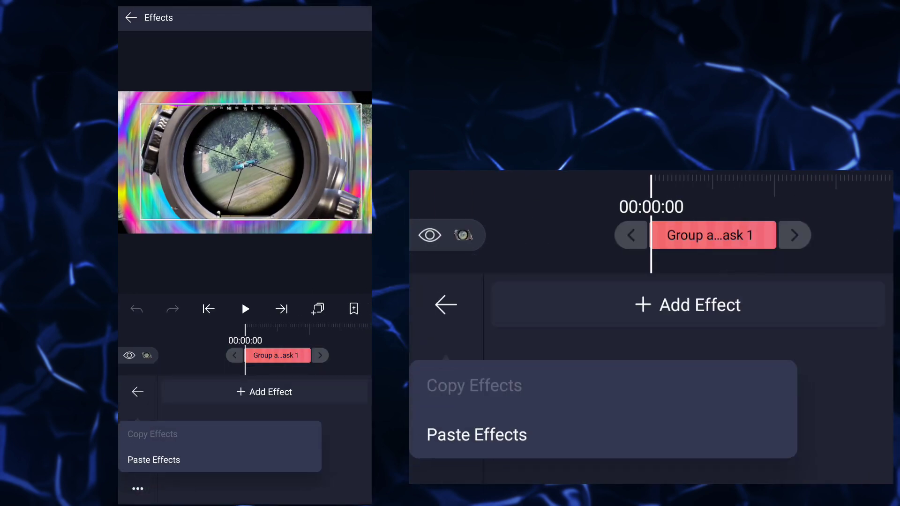
pyautogui.click(155, 458)
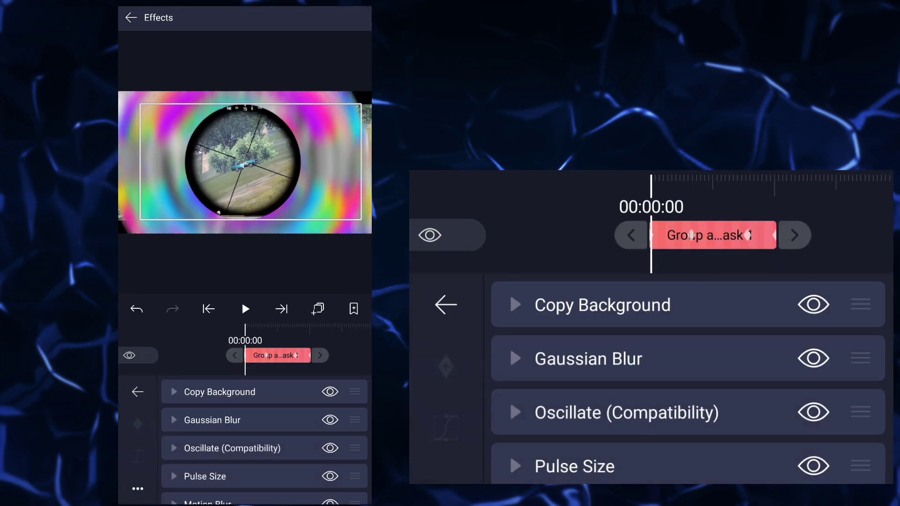
# Give the layer a Lighten blend mode and preview the scope effect
pyautogui.click(137, 392)
pyautogui.click(317, 428)
pyautogui.click(200, 472)
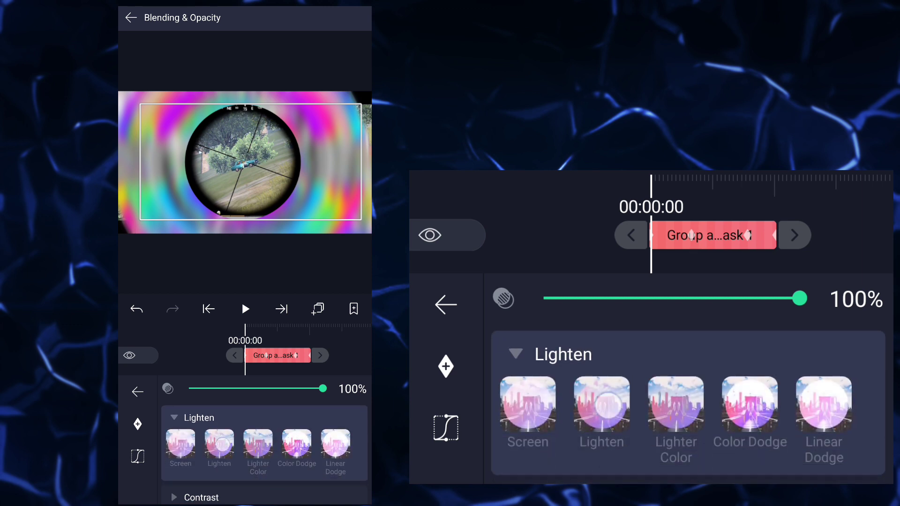
pyautogui.click(138, 392)
pyautogui.click(264, 452)
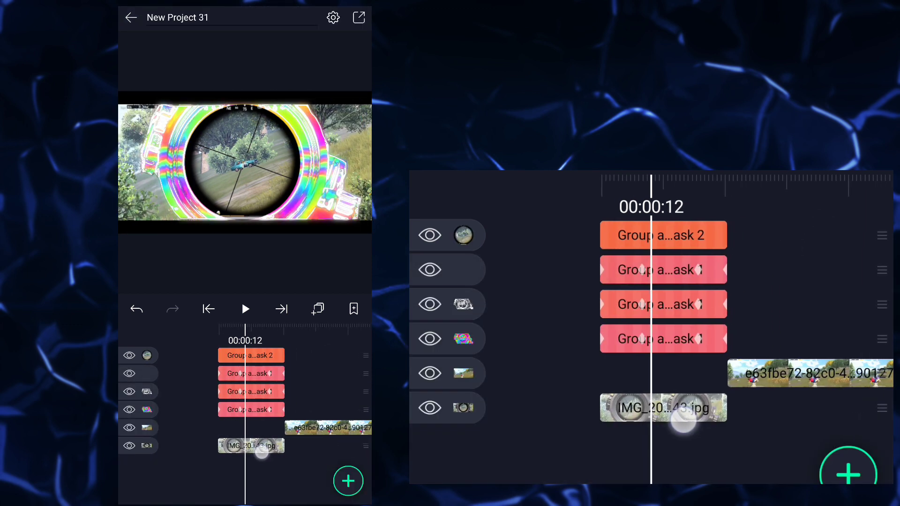
pyautogui.moveTo(261, 452)
pyautogui.mouseDown()
pyautogui.moveTo(298, 460)
pyautogui.moveTo(274, 456)
pyautogui.mouseUp()
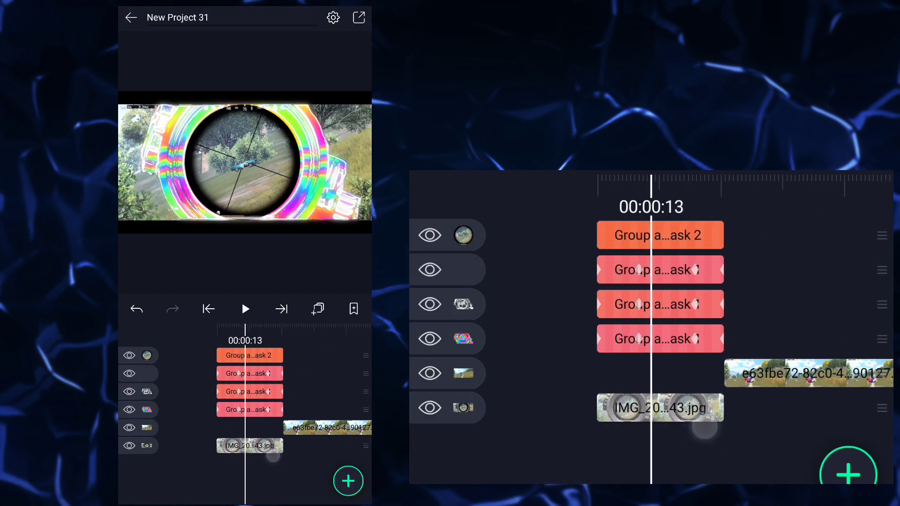
# Copy Group and Mask 2's effects from the rainbow scope reference project
pyautogui.click(131, 16)
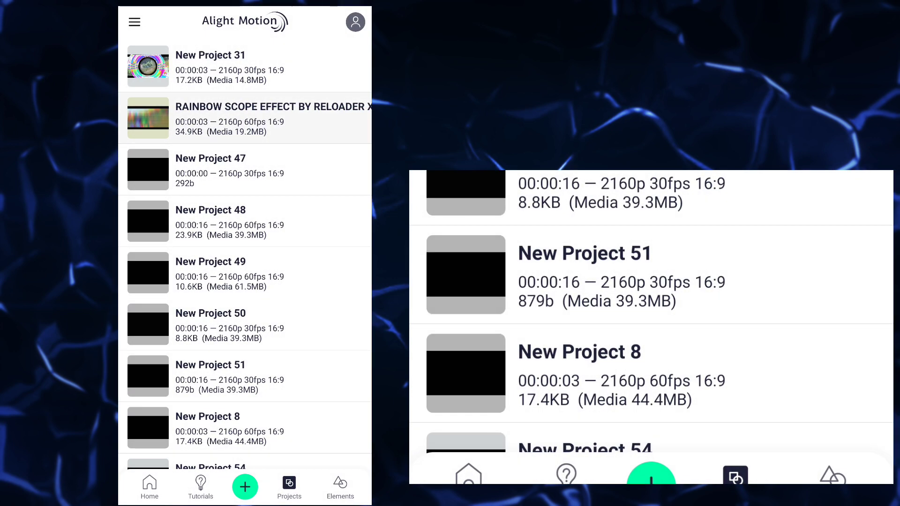
pyautogui.click(233, 111)
pyautogui.moveTo(314, 458); pyautogui.dragTo(314, 416)
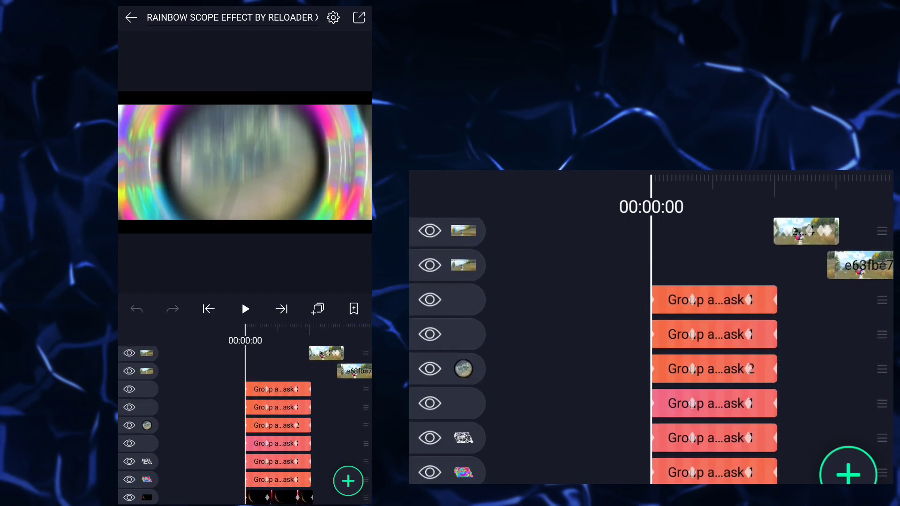
pyautogui.click(277, 430)
pyautogui.click(150, 485)
pyautogui.click(138, 392)
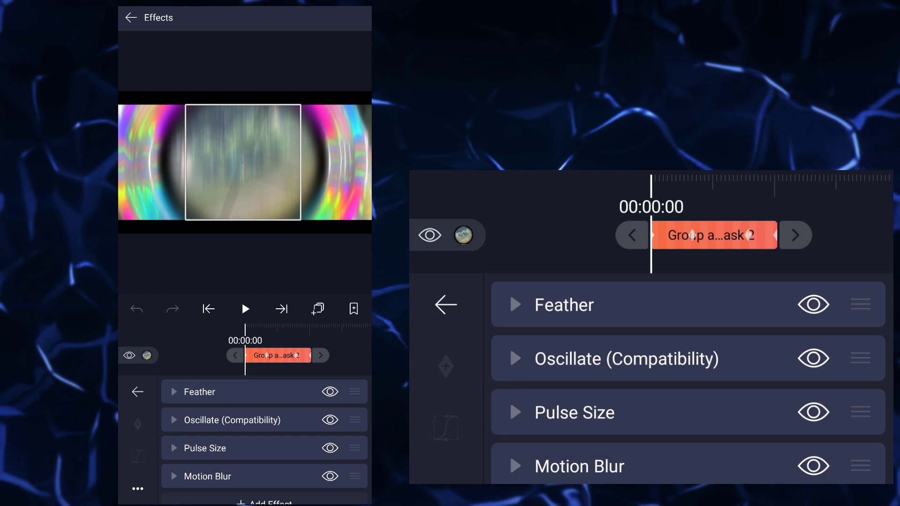
pyautogui.click(131, 18)
# Paste the copied effects onto Group and Mask 2 in New Project 31
pyautogui.click(171, 63)
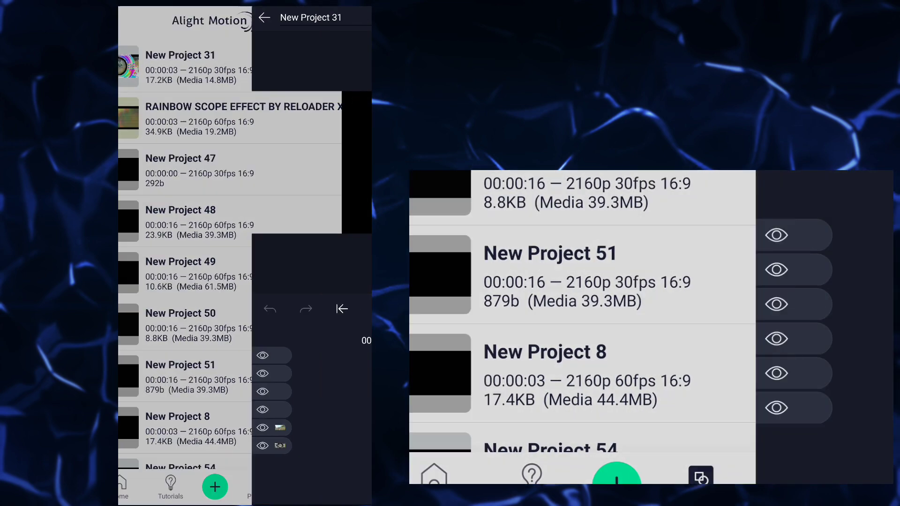
pyautogui.moveTo(292, 458); pyautogui.dragTo(284, 461)
pyautogui.click(257, 356)
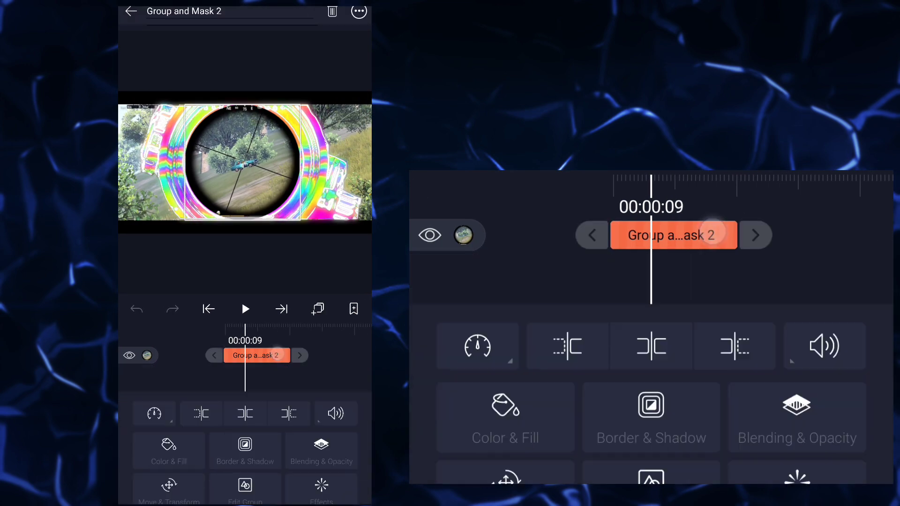
pyautogui.click(150, 486)
pyautogui.click(146, 460)
pyautogui.click(138, 392)
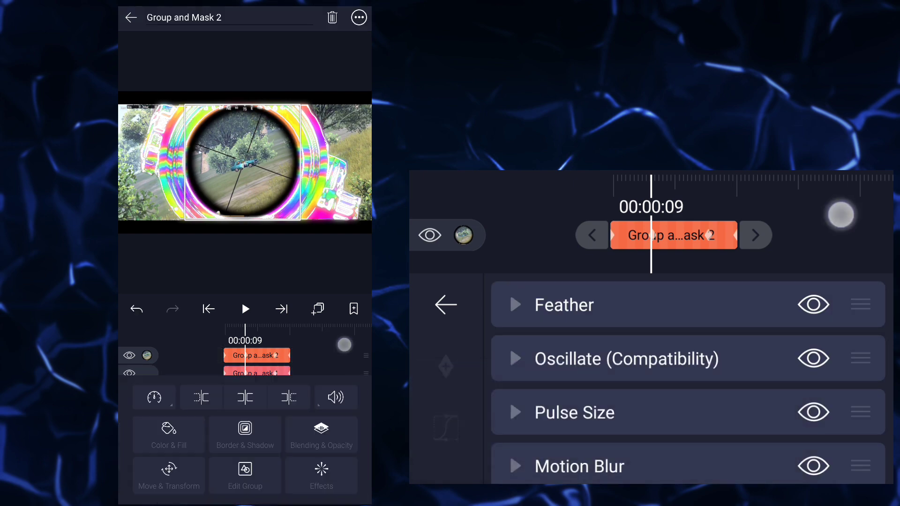
pyautogui.click(341, 344)
pyautogui.moveTo(296, 422)
pyautogui.mouseDown()
pyautogui.moveTo(261, 423)
pyautogui.moveTo(280, 453)
pyautogui.moveTo(297, 447)
pyautogui.moveTo(295, 401)
pyautogui.moveTo(321, 441)
pyautogui.mouseUp()
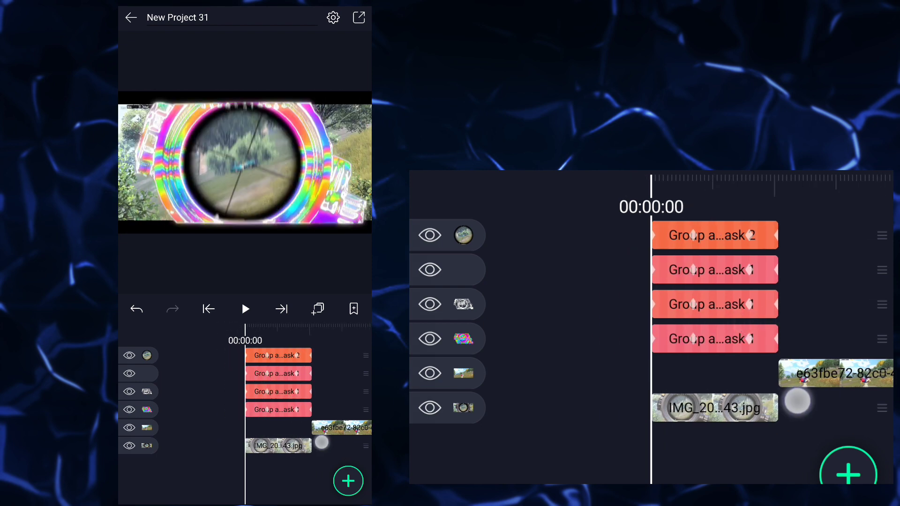
pyautogui.click(349, 481)
# Add a rounded rectangle, duplicate it, and move the duplicate to the top
pyautogui.click(179, 395)
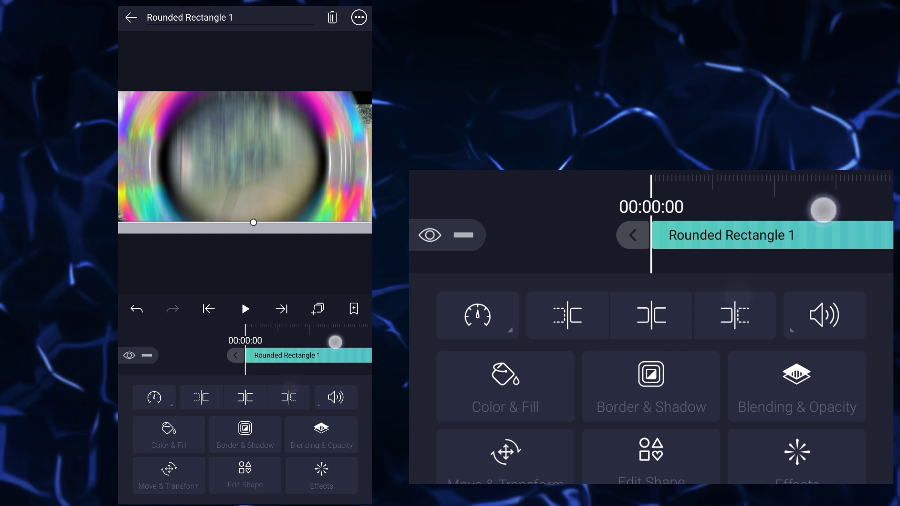
pyautogui.moveTo(335, 342); pyautogui.dragTo(293, 355)
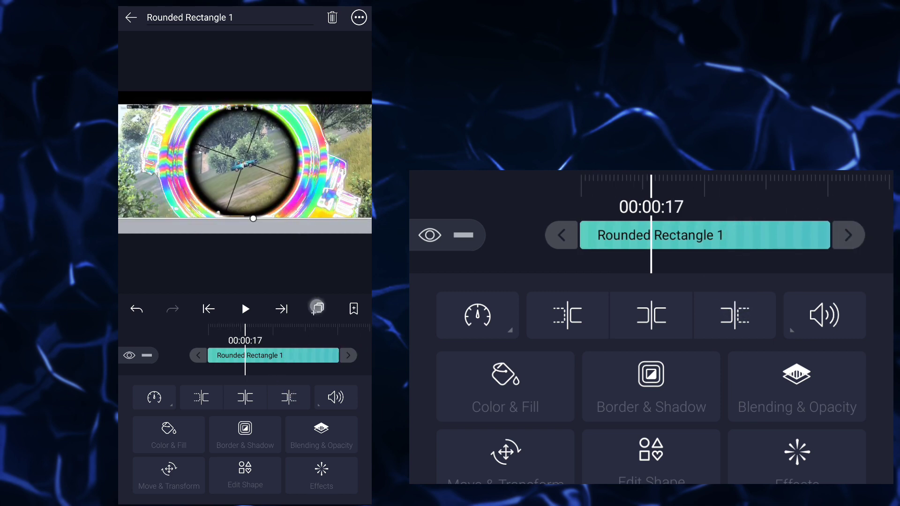
pyautogui.click(317, 308)
pyautogui.click(261, 412)
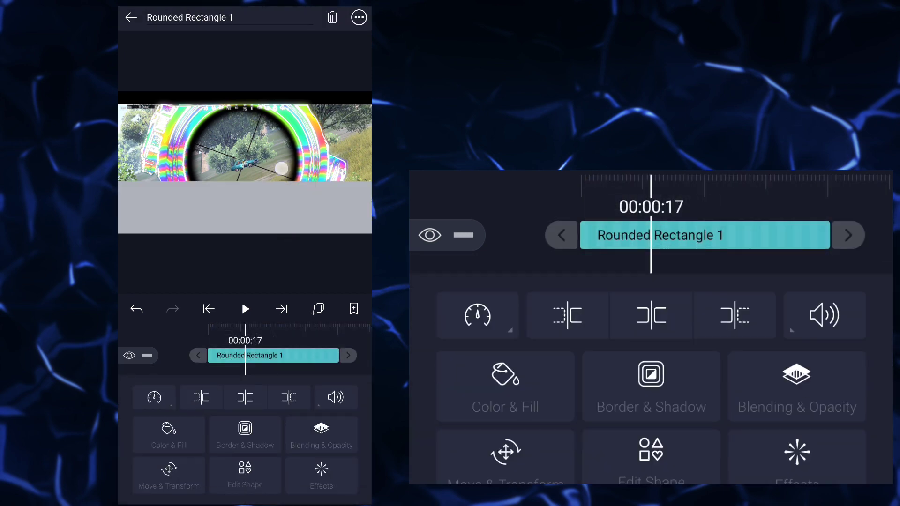
pyautogui.moveTo(282, 168); pyautogui.dragTo(276, 125)
pyautogui.moveTo(293, 87); pyautogui.dragTo(287, 71)
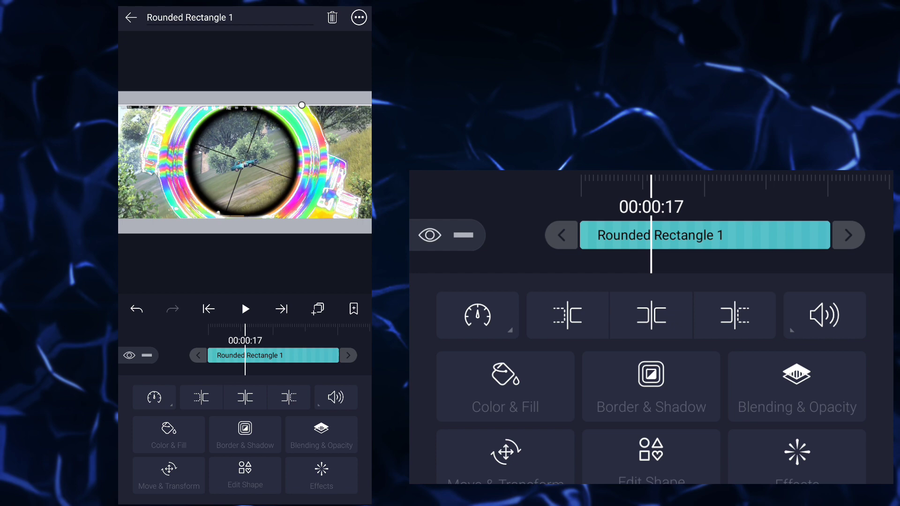
pyautogui.click(307, 353)
pyautogui.moveTo(302, 458); pyautogui.dragTo(271, 464)
# Fill both the top and bottom rectangle bars black
pyautogui.click(300, 355)
pyautogui.click(155, 435)
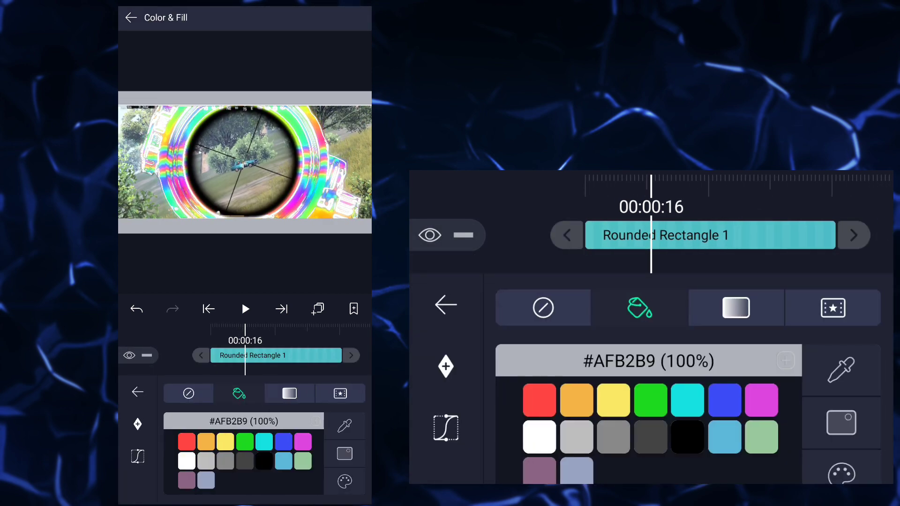
pyautogui.click(264, 460)
pyautogui.click(138, 392)
pyautogui.click(295, 373)
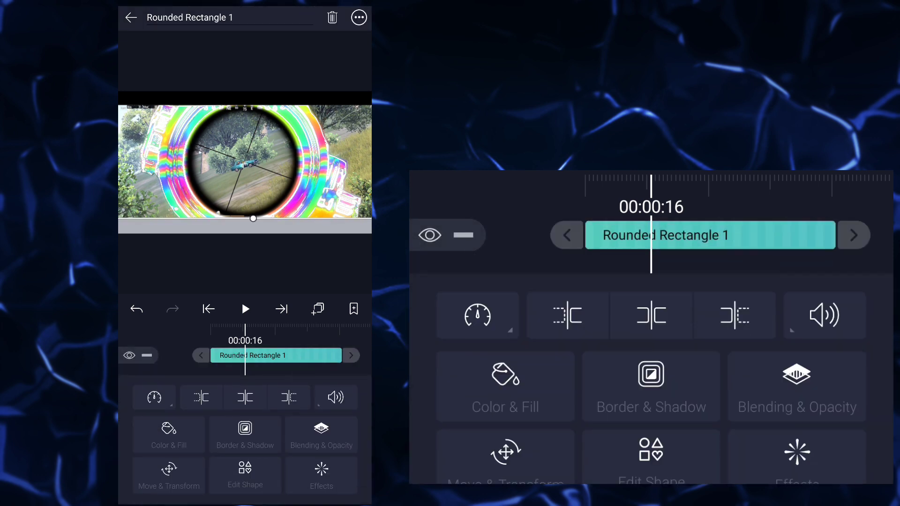
pyautogui.click(155, 435)
pyautogui.click(264, 460)
pyautogui.click(139, 392)
pyautogui.moveTo(320, 458)
pyautogui.mouseDown()
pyautogui.moveTo(296, 457)
pyautogui.moveTo(331, 454)
pyautogui.moveTo(253, 468)
pyautogui.moveTo(351, 436)
pyautogui.moveTo(302, 461)
pyautogui.moveTo(288, 457)
pyautogui.mouseUp()
# Trim the Rounded Rectangle 1 clip at the playhead and preview the black bars
pyautogui.click(285, 355)
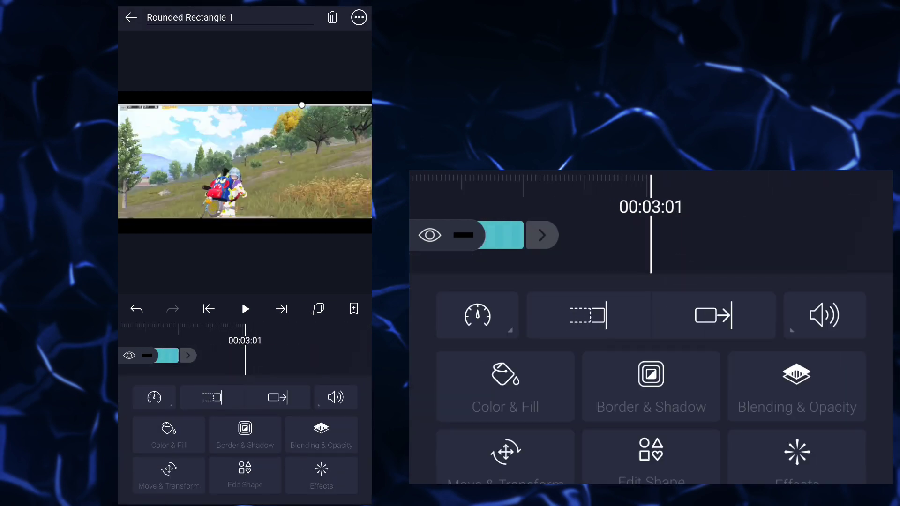
pyautogui.moveTo(176, 354)
pyautogui.mouseDown()
pyautogui.moveTo(296, 359)
pyautogui.moveTo(284, 355)
pyautogui.mouseUp()
pyautogui.click(201, 396)
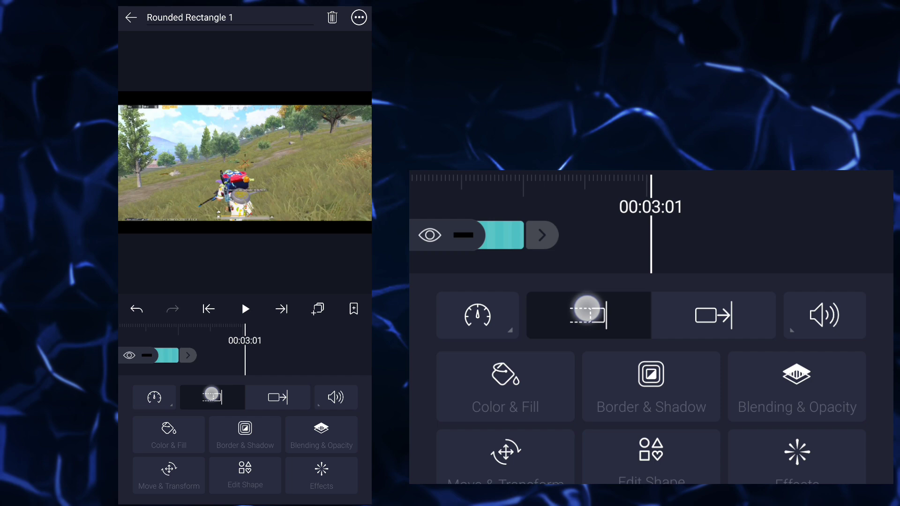
pyautogui.click(208, 309)
pyautogui.moveTo(305, 443)
pyautogui.mouseDown()
pyautogui.moveTo(277, 442)
pyautogui.moveTo(322, 431)
pyautogui.moveTo(314, 440)
pyautogui.mouseUp()
# Copy the scope image clip's effects in the rainbow scope reference project
pyautogui.press('Escape')
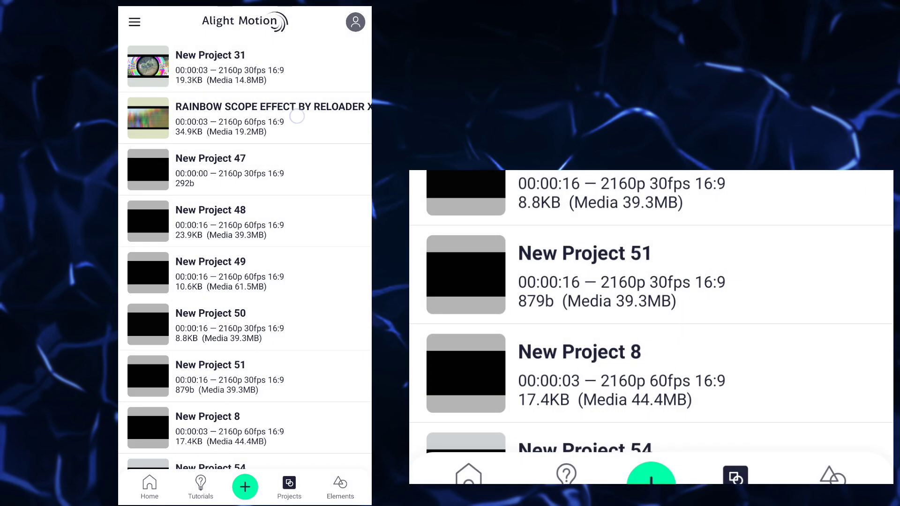
pyautogui.click(246, 118)
pyautogui.scroll(-3, 246, 436)
pyautogui.click(294, 448)
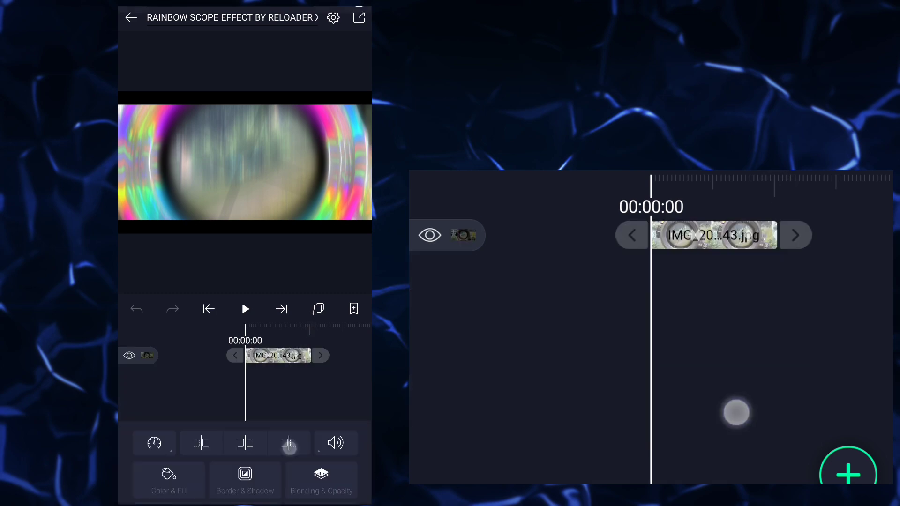
pyautogui.click(322, 478)
pyautogui.click(138, 489)
pyautogui.click(148, 431)
pyautogui.click(325, 351)
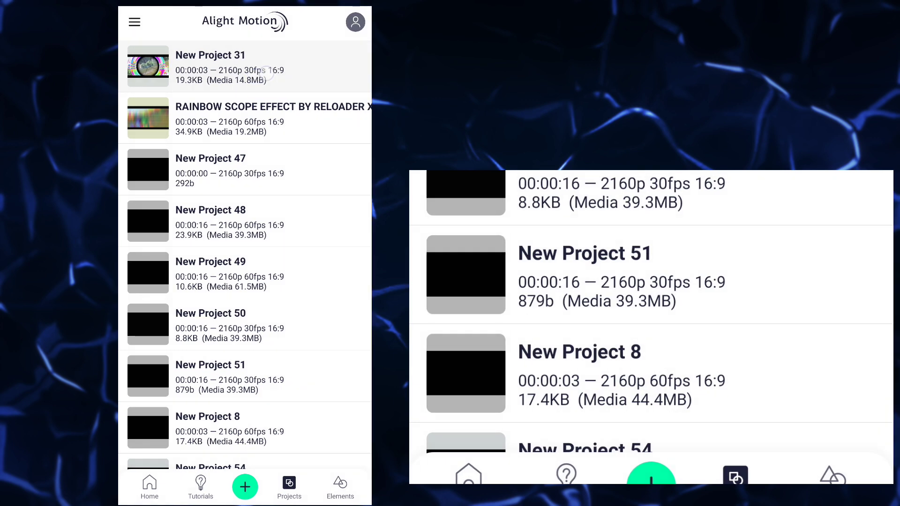
# Paste those effects onto New Project 31's scope image, preview, and exit to the list
pyautogui.click(195, 65)
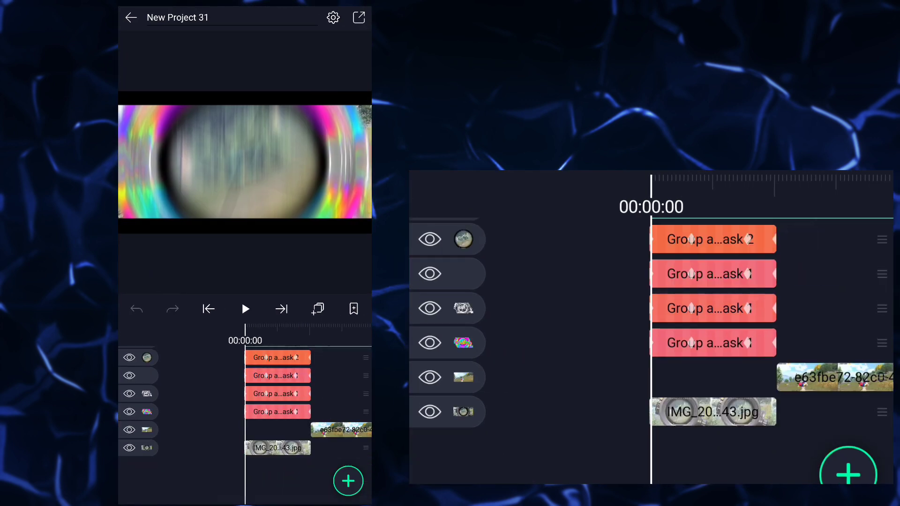
pyautogui.click(278, 448)
pyautogui.click(321, 478)
pyautogui.click(138, 489)
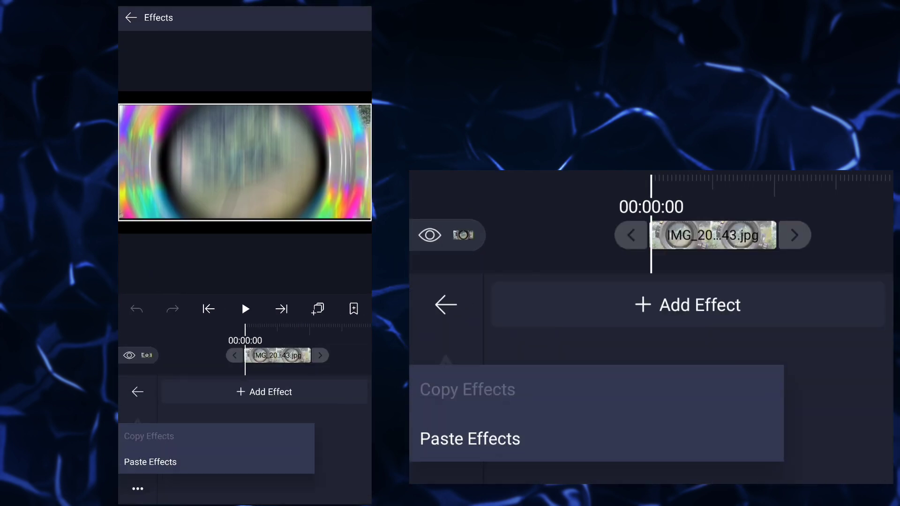
pyautogui.click(146, 460)
pyautogui.click(290, 463)
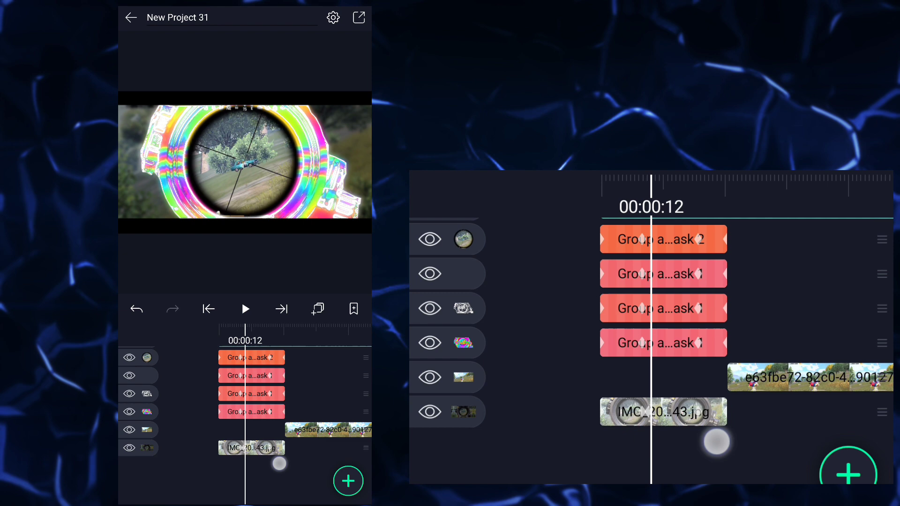
pyautogui.moveTo(301, 467)
pyautogui.mouseDown()
pyautogui.moveTo(315, 462)
pyautogui.moveTo(302, 470)
pyautogui.moveTo(246, 464)
pyautogui.moveTo(307, 467)
pyautogui.moveTo(331, 456)
pyautogui.moveTo(307, 473)
pyautogui.moveTo(236, 462)
pyautogui.moveTo(341, 467)
pyautogui.mouseUp()
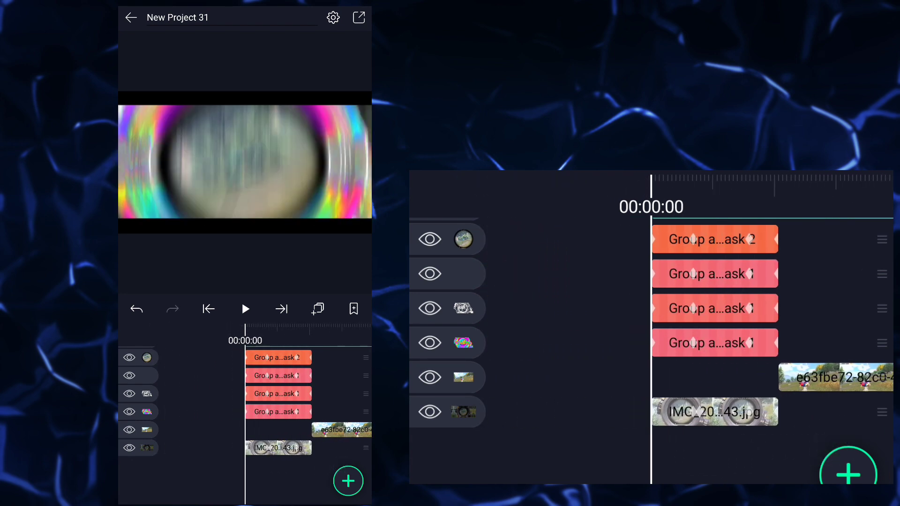
pyautogui.click(131, 18)
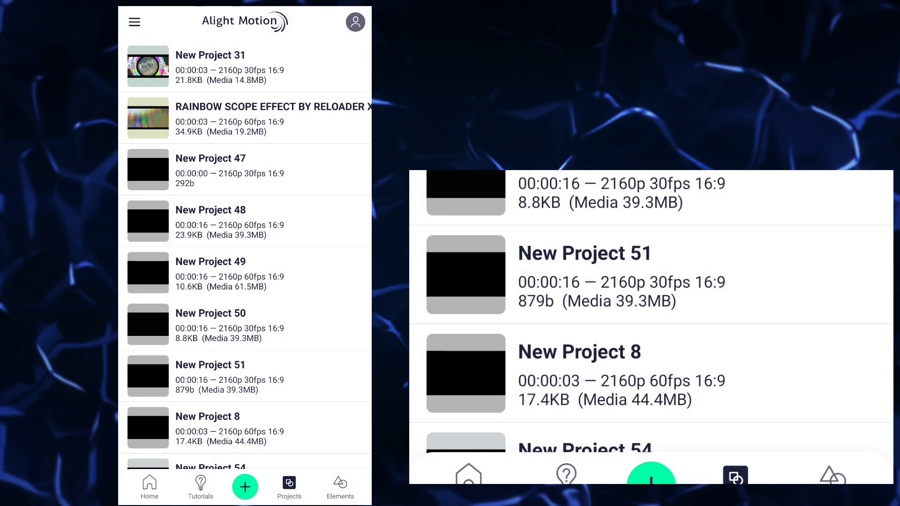
# Copy the gameplay clip's effects in RAINBOW SCOPE and reopen New Project 31
pyautogui.click(240, 119)
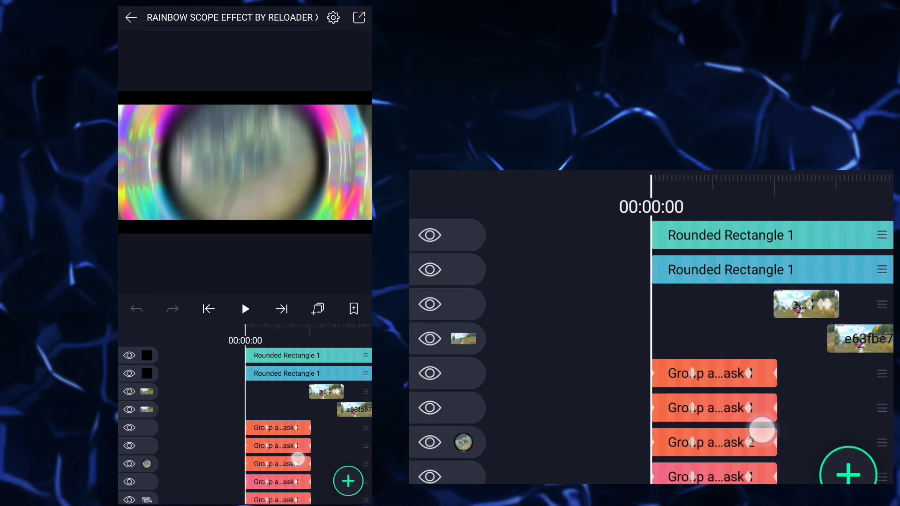
pyautogui.moveTo(298, 458); pyautogui.dragTo(253, 466)
pyautogui.moveTo(284, 426)
pyautogui.mouseDown()
pyautogui.moveTo(269, 428)
pyautogui.moveTo(283, 434)
pyautogui.moveTo(270, 438)
pyautogui.mouseUp()
pyautogui.click(274, 409)
pyautogui.click(323, 478)
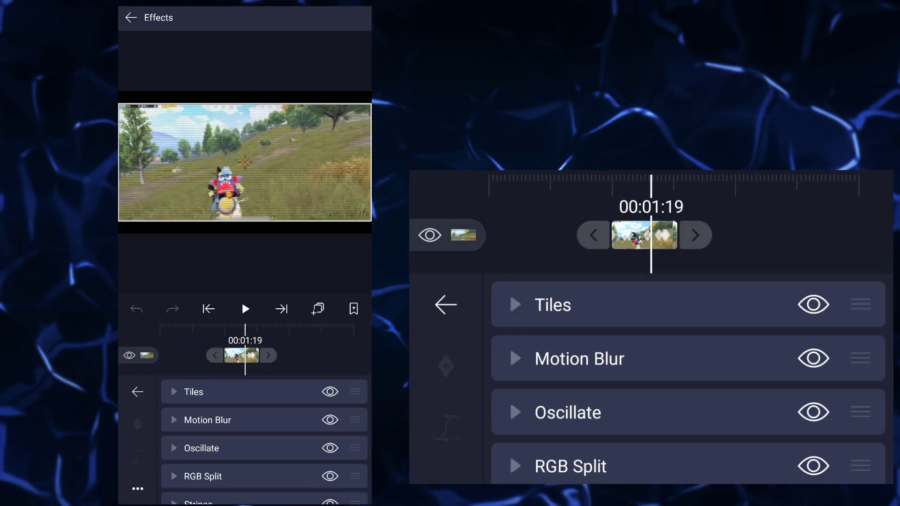
pyautogui.click(138, 489)
pyautogui.click(152, 434)
pyautogui.click(138, 392)
pyautogui.click(131, 17)
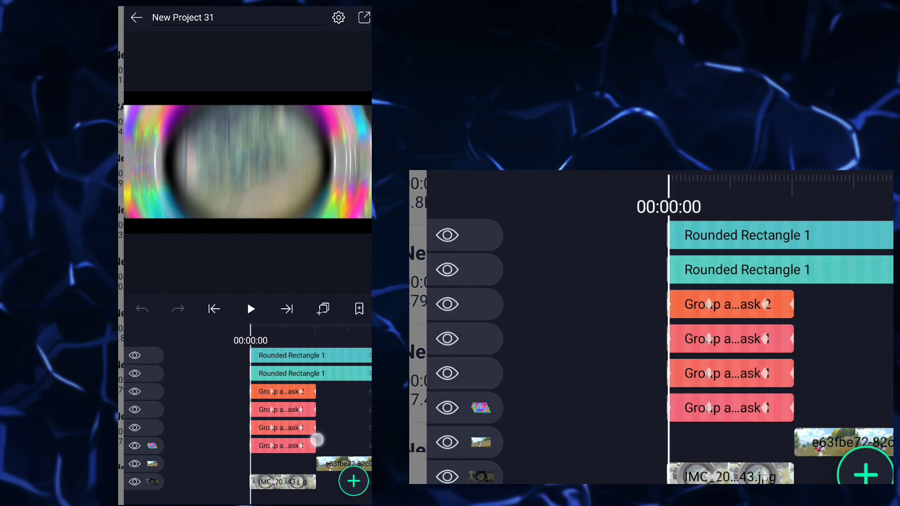
pyautogui.moveTo(312, 438)
pyautogui.mouseDown()
pyautogui.moveTo(304, 423)
pyautogui.moveTo(322, 469)
pyautogui.mouseUp()
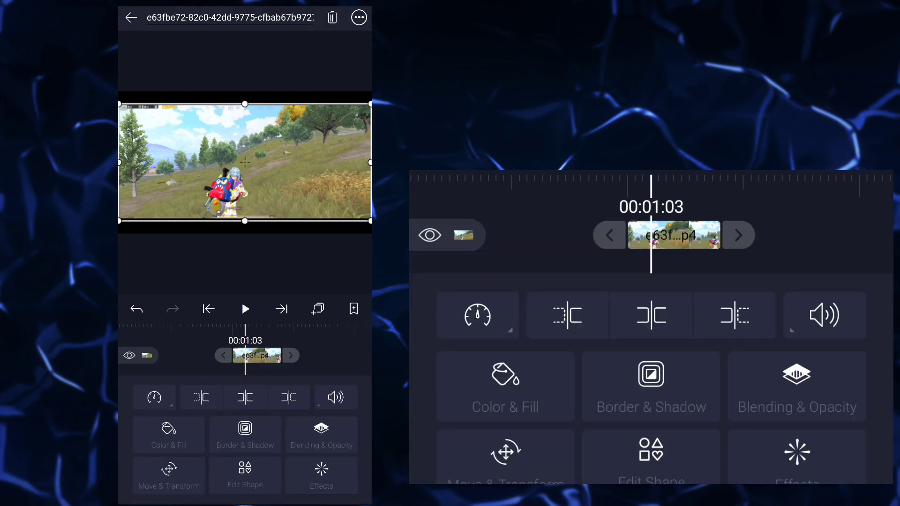
# Add scale keyframes zooming into the gameplay clip, with a fast ease-out curve
pyautogui.click(506, 454)
pyautogui.click(856, 428)
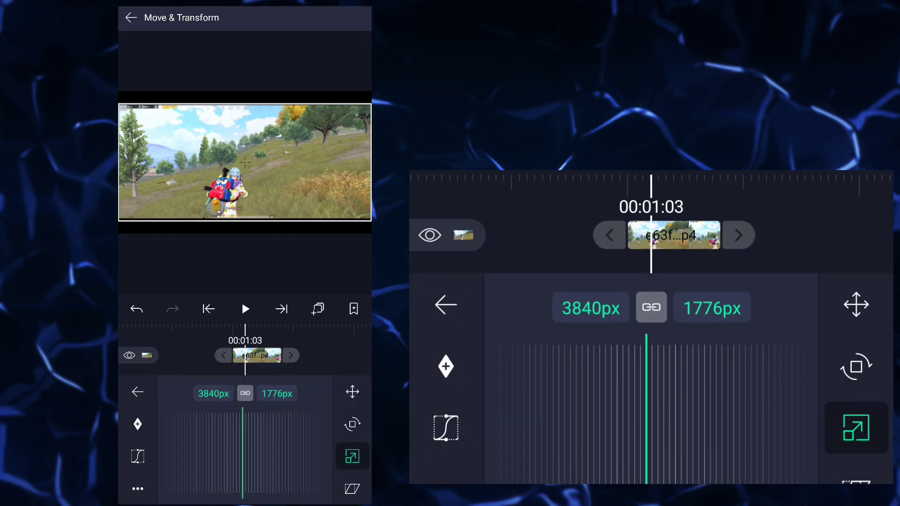
pyautogui.moveTo(838, 254)
pyautogui.mouseDown()
pyautogui.moveTo(856, 253)
pyautogui.moveTo(823, 257)
pyautogui.moveTo(842, 242)
pyautogui.mouseUp()
pyautogui.moveTo(539, 402)
pyautogui.mouseDown()
pyautogui.moveTo(513, 469)
pyautogui.moveTo(603, 432)
pyautogui.mouseUp()
pyautogui.moveTo(492, 443); pyautogui.dragTo(520, 440)
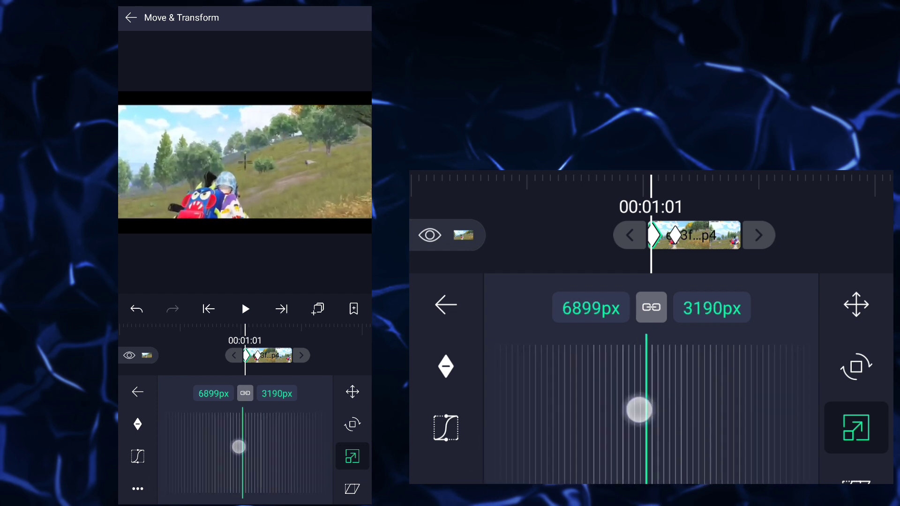
pyautogui.moveTo(820, 247); pyautogui.dragTo(811, 246)
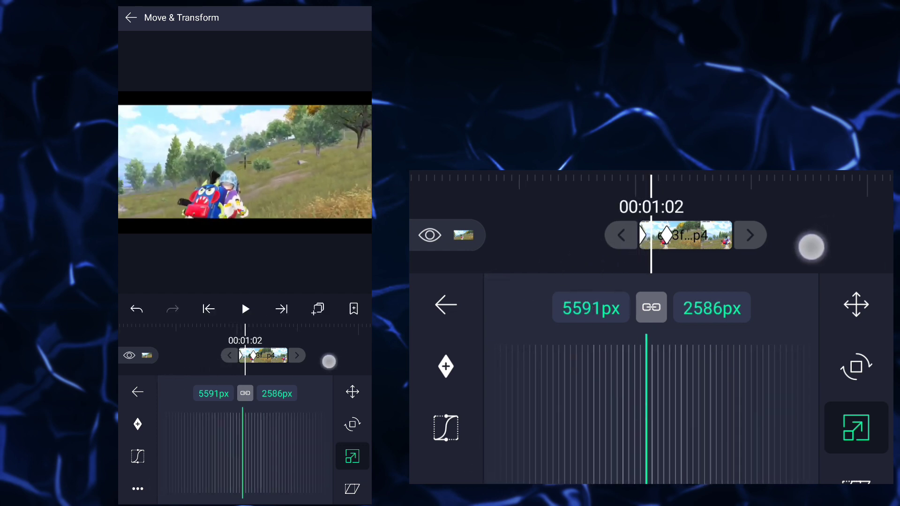
pyautogui.click(446, 429)
pyautogui.moveTo(671, 362); pyautogui.dragTo(630, 301)
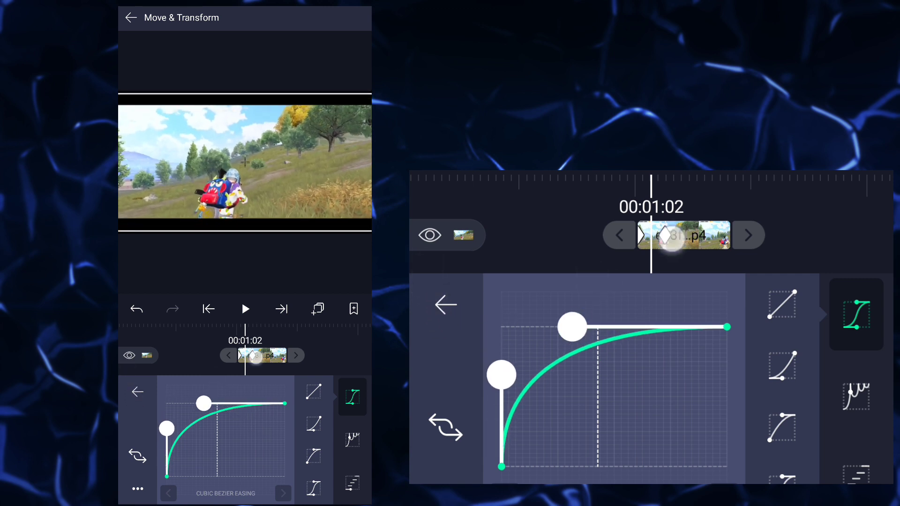
pyautogui.click(439, 316)
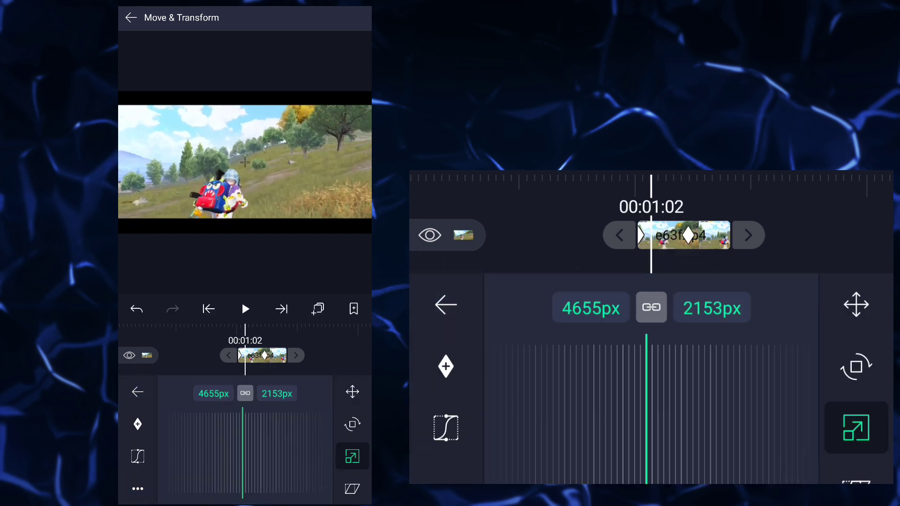
pyautogui.click(445, 305)
# Paste the Tiles, Motion Blur, Oscillate and RGB Split effects onto the gameplay clip
pyautogui.click(796, 453)
pyautogui.click(137, 489)
pyautogui.click(476, 434)
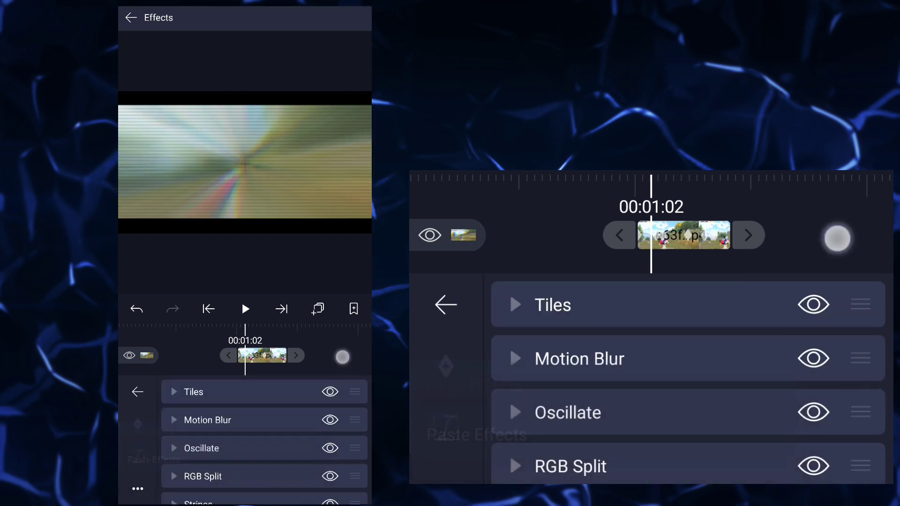
pyautogui.click(446, 305)
pyautogui.moveTo(694, 412)
pyautogui.mouseDown()
pyautogui.moveTo(710, 420)
pyautogui.moveTo(644, 414)
pyautogui.moveTo(713, 460)
pyautogui.moveTo(729, 390)
pyautogui.mouseUp()
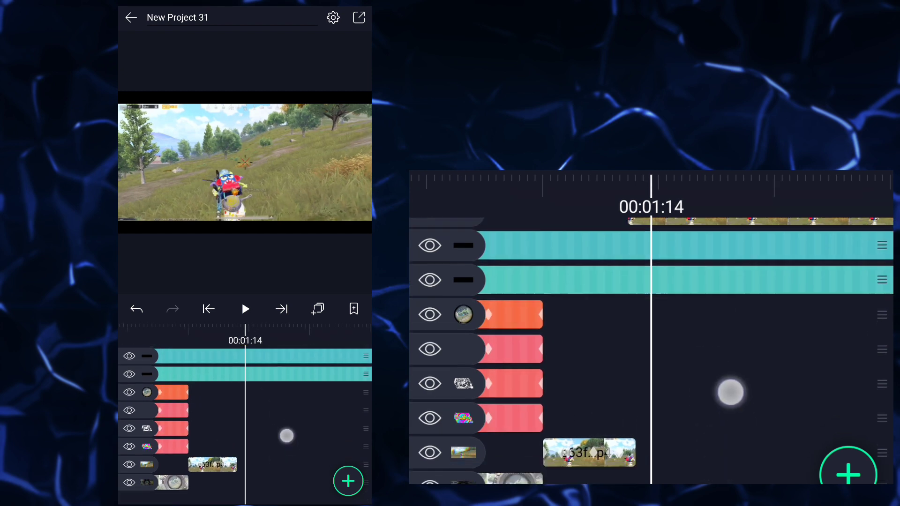
# Move the long gameplay clip down to a lower track
pyautogui.moveTo(766, 316); pyautogui.dragTo(784, 359)
pyautogui.moveTo(579, 225); pyautogui.dragTo(583, 461)
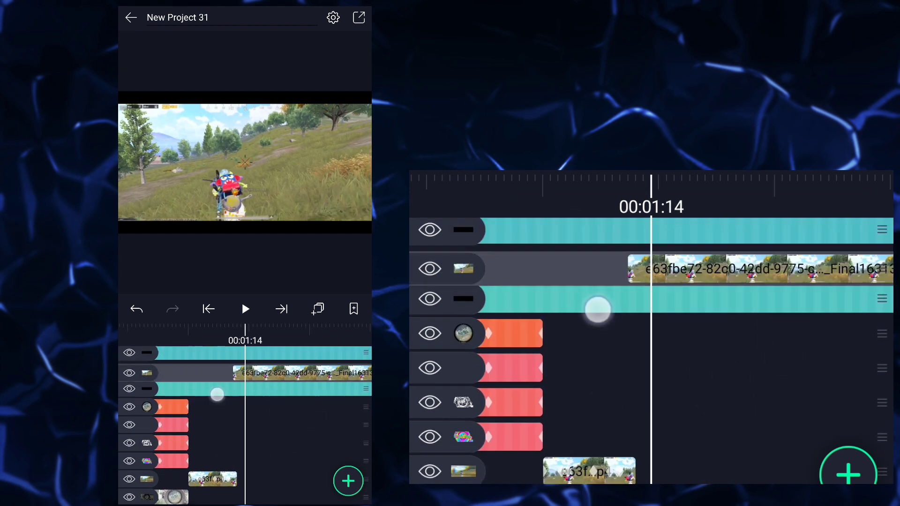
pyautogui.moveTo(707, 348)
pyautogui.mouseDown()
pyautogui.moveTo(794, 370)
pyautogui.moveTo(728, 382)
pyautogui.moveTo(487, 373)
pyautogui.moveTo(799, 392)
pyautogui.moveTo(878, 378)
pyautogui.mouseUp()
# Import the rainbow swirl overlay video at the project start and move it lower
pyautogui.moveTo(778, 358)
pyautogui.mouseDown()
pyautogui.moveTo(854, 352)
pyautogui.moveTo(703, 384)
pyautogui.moveTo(810, 379)
pyautogui.mouseUp()
pyautogui.click(849, 473)
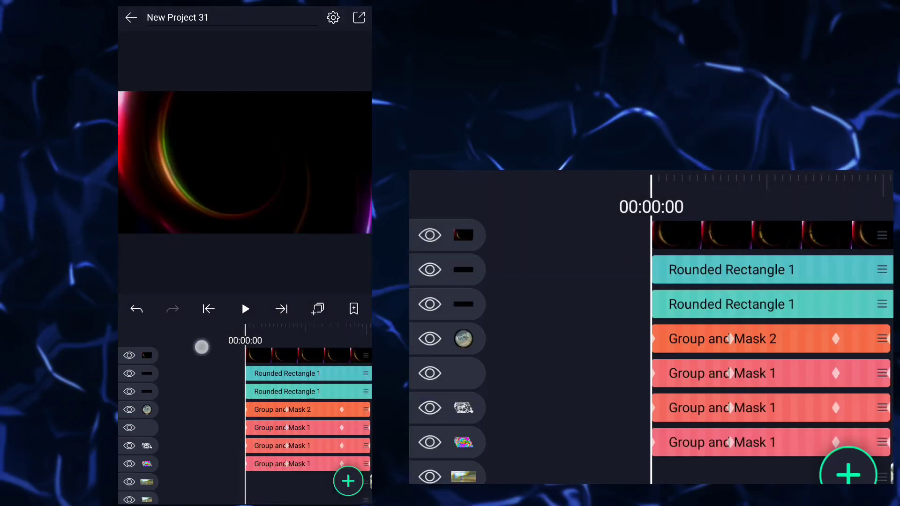
pyautogui.moveTo(201, 347); pyautogui.dragTo(185, 468)
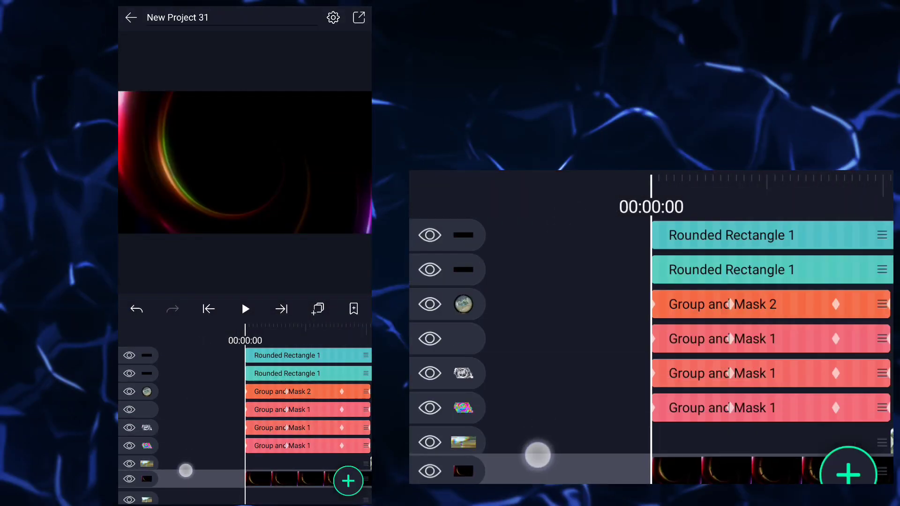
pyautogui.moveTo(312, 463); pyautogui.dragTo(227, 461)
# Give the Rainbow Swirl Overlay layer a Lighten blend mode and preview it
pyautogui.click(288, 405)
pyautogui.click(336, 398)
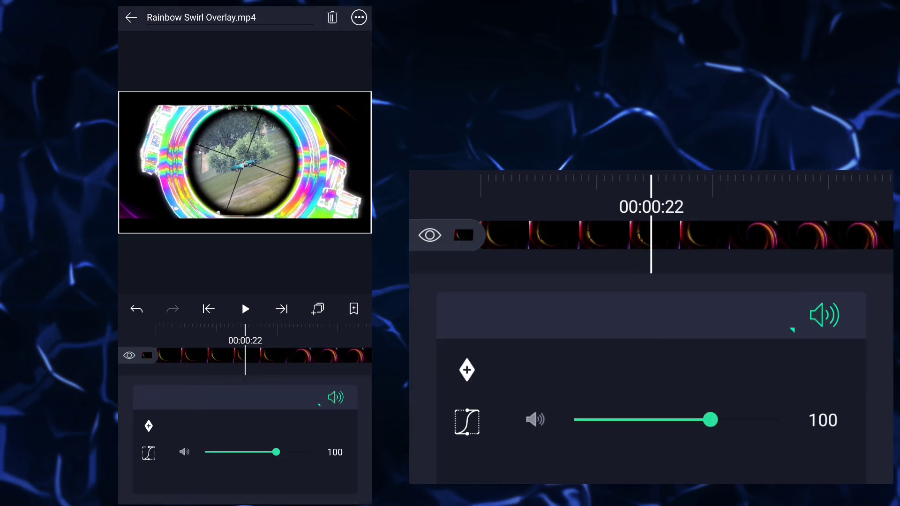
pyautogui.click(335, 398)
pyautogui.click(316, 432)
pyautogui.click(302, 475)
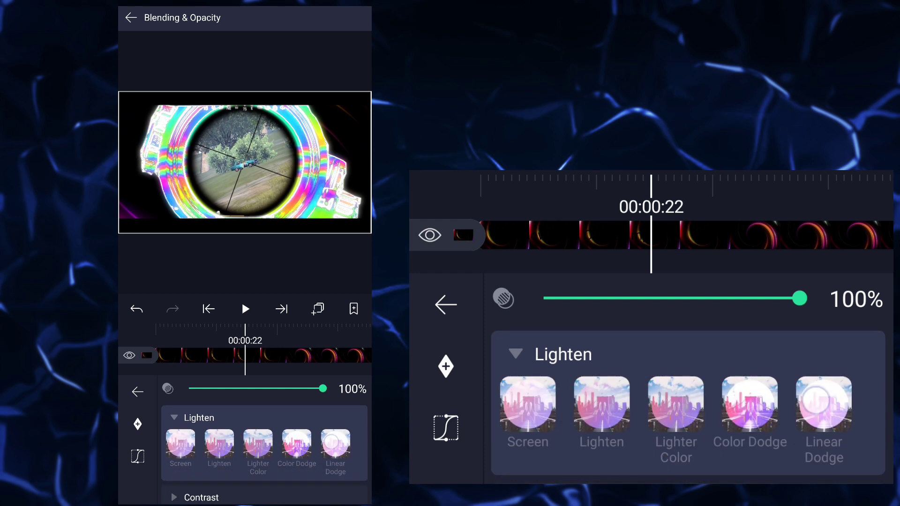
pyautogui.click(347, 356)
pyautogui.moveTo(303, 464)
pyautogui.mouseDown()
pyautogui.moveTo(260, 466)
pyautogui.moveTo(267, 452)
pyautogui.moveTo(340, 453)
pyautogui.mouseUp()
pyautogui.click(281, 411)
pyautogui.click(268, 464)
# Copy the Rainbow Swirl Overlay's effects from the RAINBOW SCOPE project
pyautogui.moveTo(119, 254); pyautogui.dragTo(170, 254)
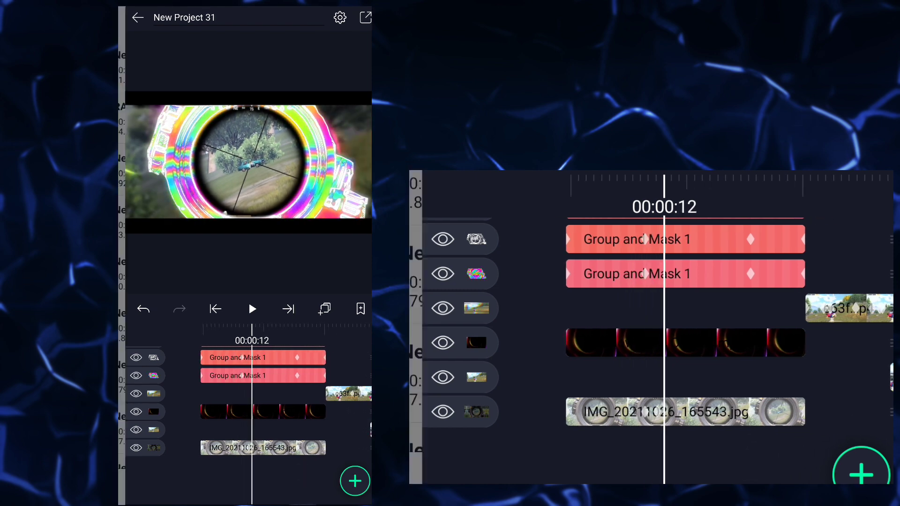
pyautogui.click(247, 116)
pyautogui.moveTo(282, 450); pyautogui.dragTo(281, 394)
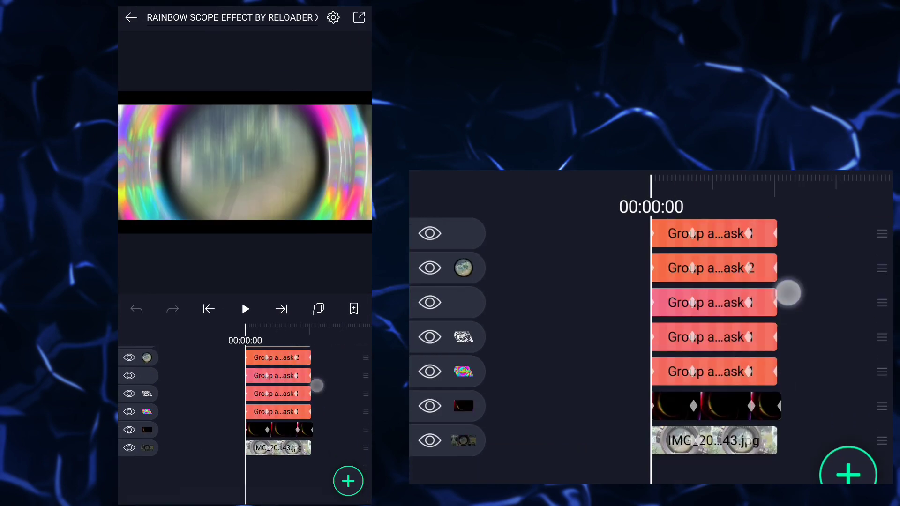
pyautogui.click(275, 428)
pyautogui.click(322, 473)
pyautogui.click(137, 488)
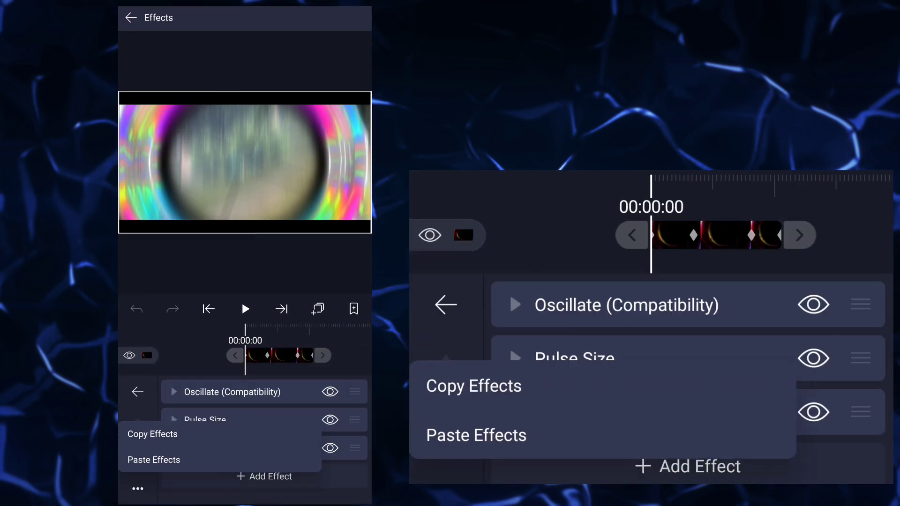
pyautogui.click(150, 432)
# Paste the copied Oscillate and Pulse Size effects onto New Project 31's overlay
pyautogui.click(131, 17)
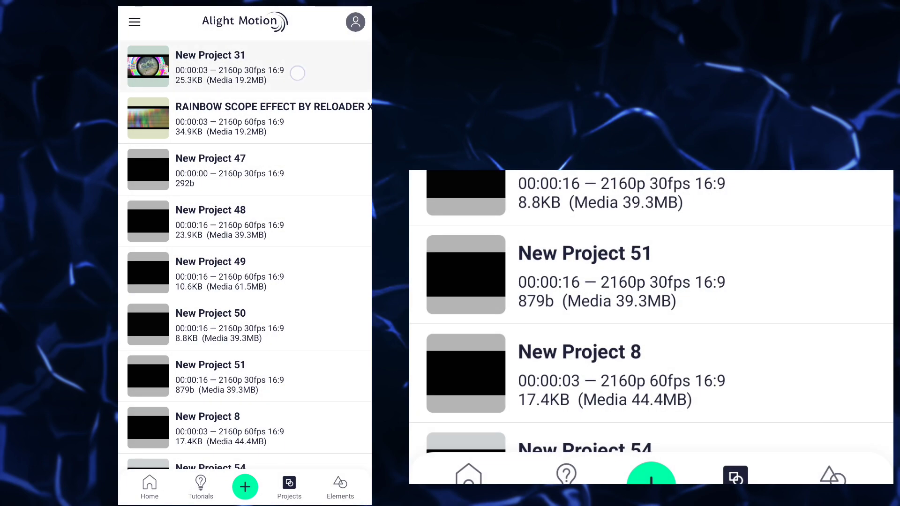
pyautogui.click(211, 67)
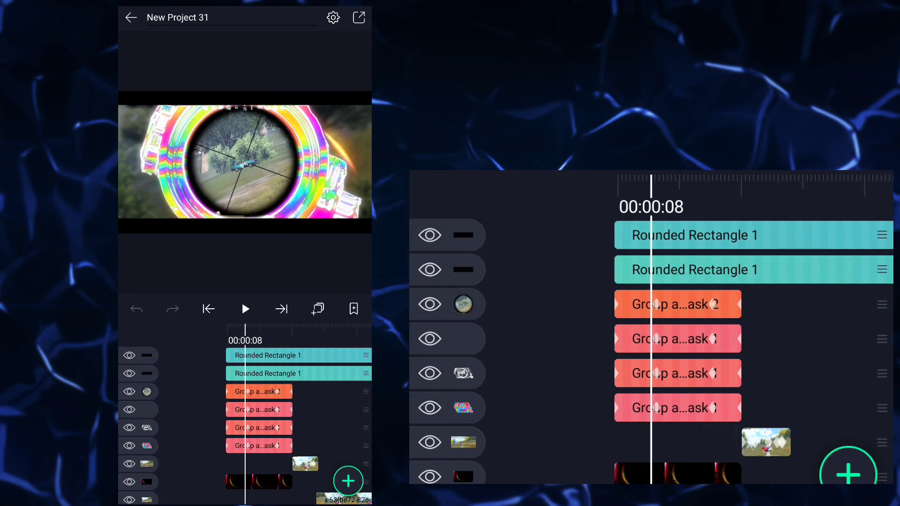
pyautogui.click(275, 479)
pyautogui.click(137, 489)
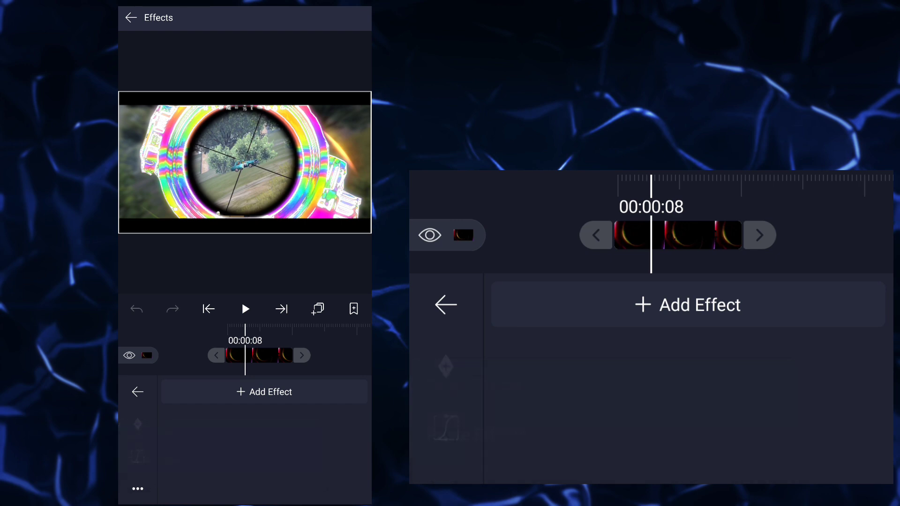
pyautogui.click(138, 489)
pyautogui.click(149, 463)
pyautogui.click(137, 391)
pyautogui.moveTo(275, 449)
pyautogui.mouseDown()
pyautogui.moveTo(310, 452)
pyautogui.moveTo(281, 458)
pyautogui.moveTo(304, 461)
pyautogui.mouseUp()
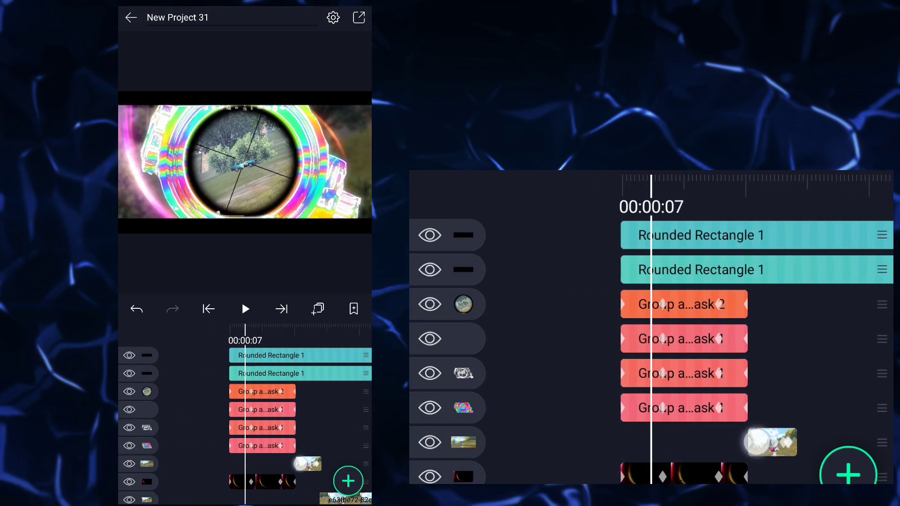
# Duplicate the pink Group and Mask 1 layer
pyautogui.click(252, 414)
pyautogui.click(320, 470)
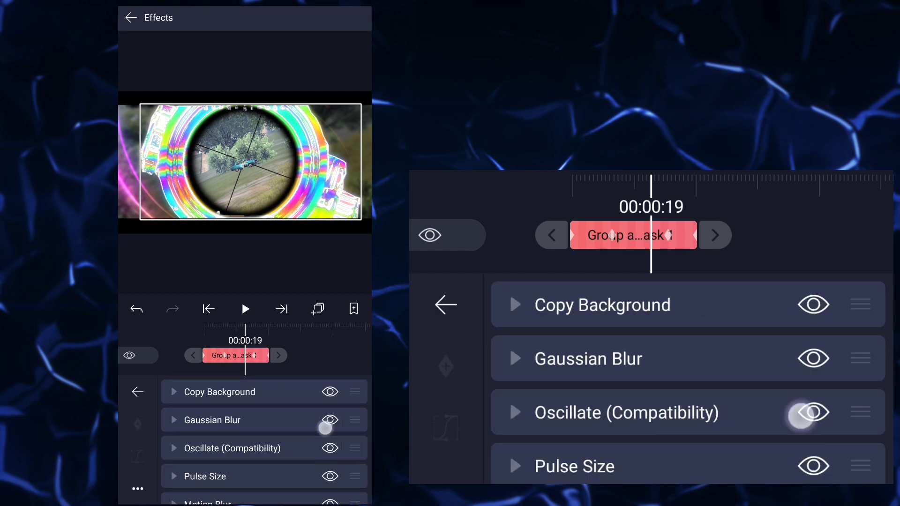
pyautogui.moveTo(328, 423); pyautogui.dragTo(329, 464)
pyautogui.click(137, 392)
pyautogui.click(318, 308)
pyautogui.click(268, 414)
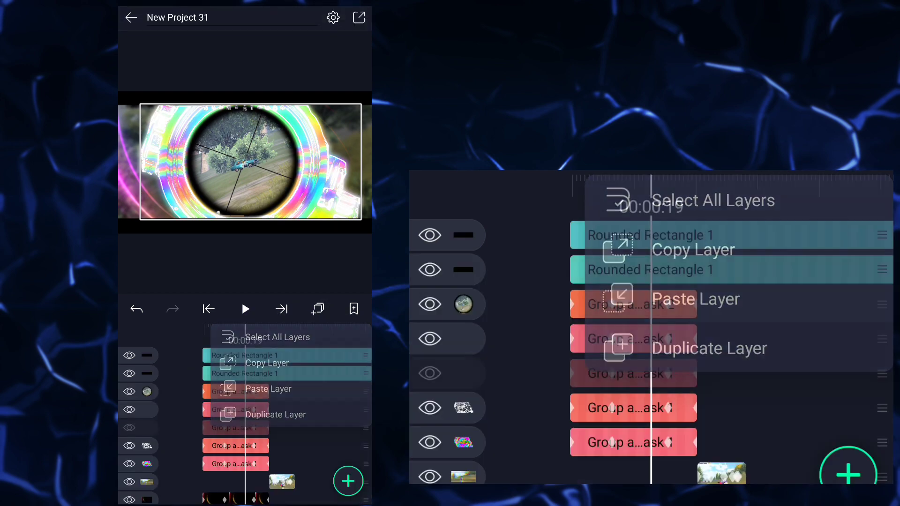
pyautogui.moveTo(510, 352); pyautogui.dragTo(513, 312)
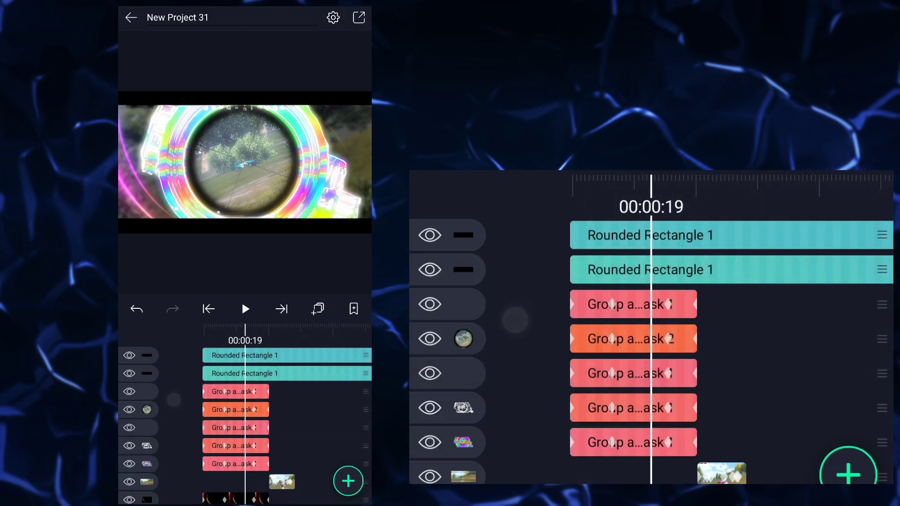
pyautogui.moveTo(698, 408); pyautogui.dragTo(725, 408)
# Set the duplicated pink layer's blending to Lighten and preview the project
pyautogui.click(248, 391)
pyautogui.click(322, 425)
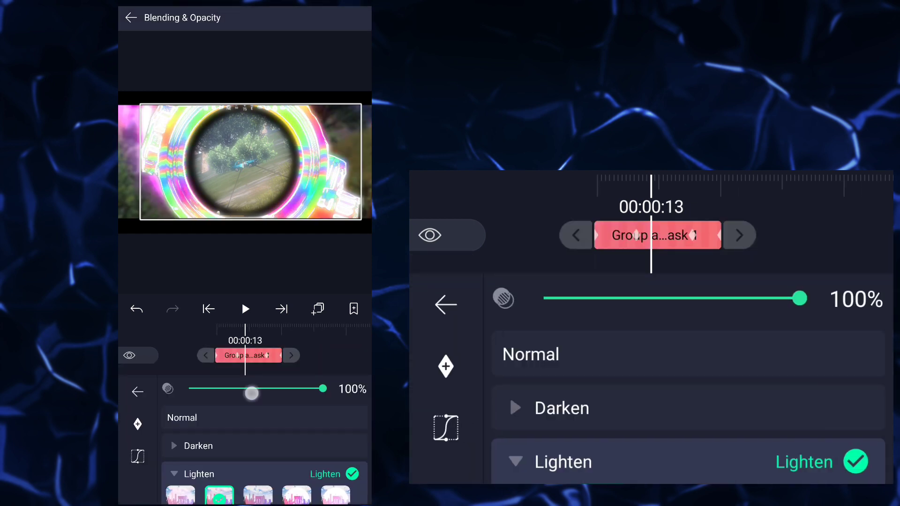
pyautogui.click(446, 304)
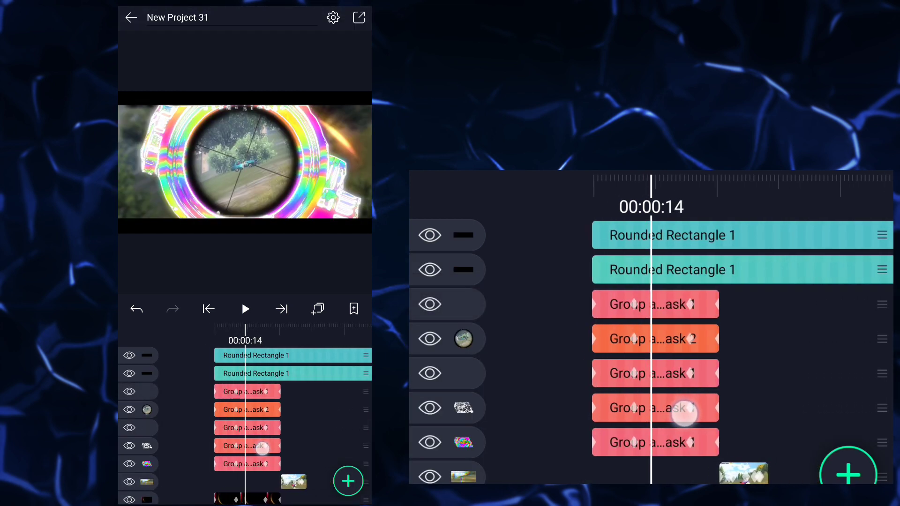
pyautogui.moveTo(743, 408)
pyautogui.mouseDown()
pyautogui.moveTo(620, 414)
pyautogui.moveTo(779, 404)
pyautogui.moveTo(701, 394)
pyautogui.moveTo(492, 397)
pyautogui.mouseUp()
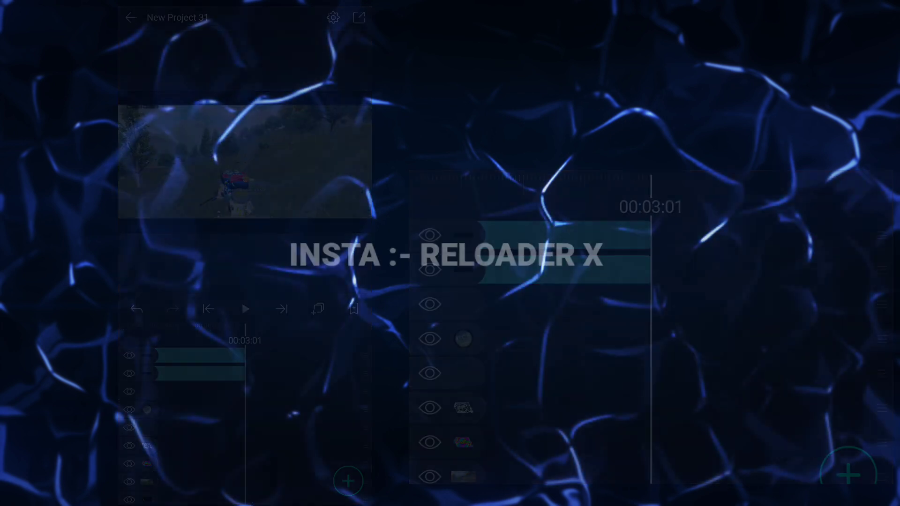